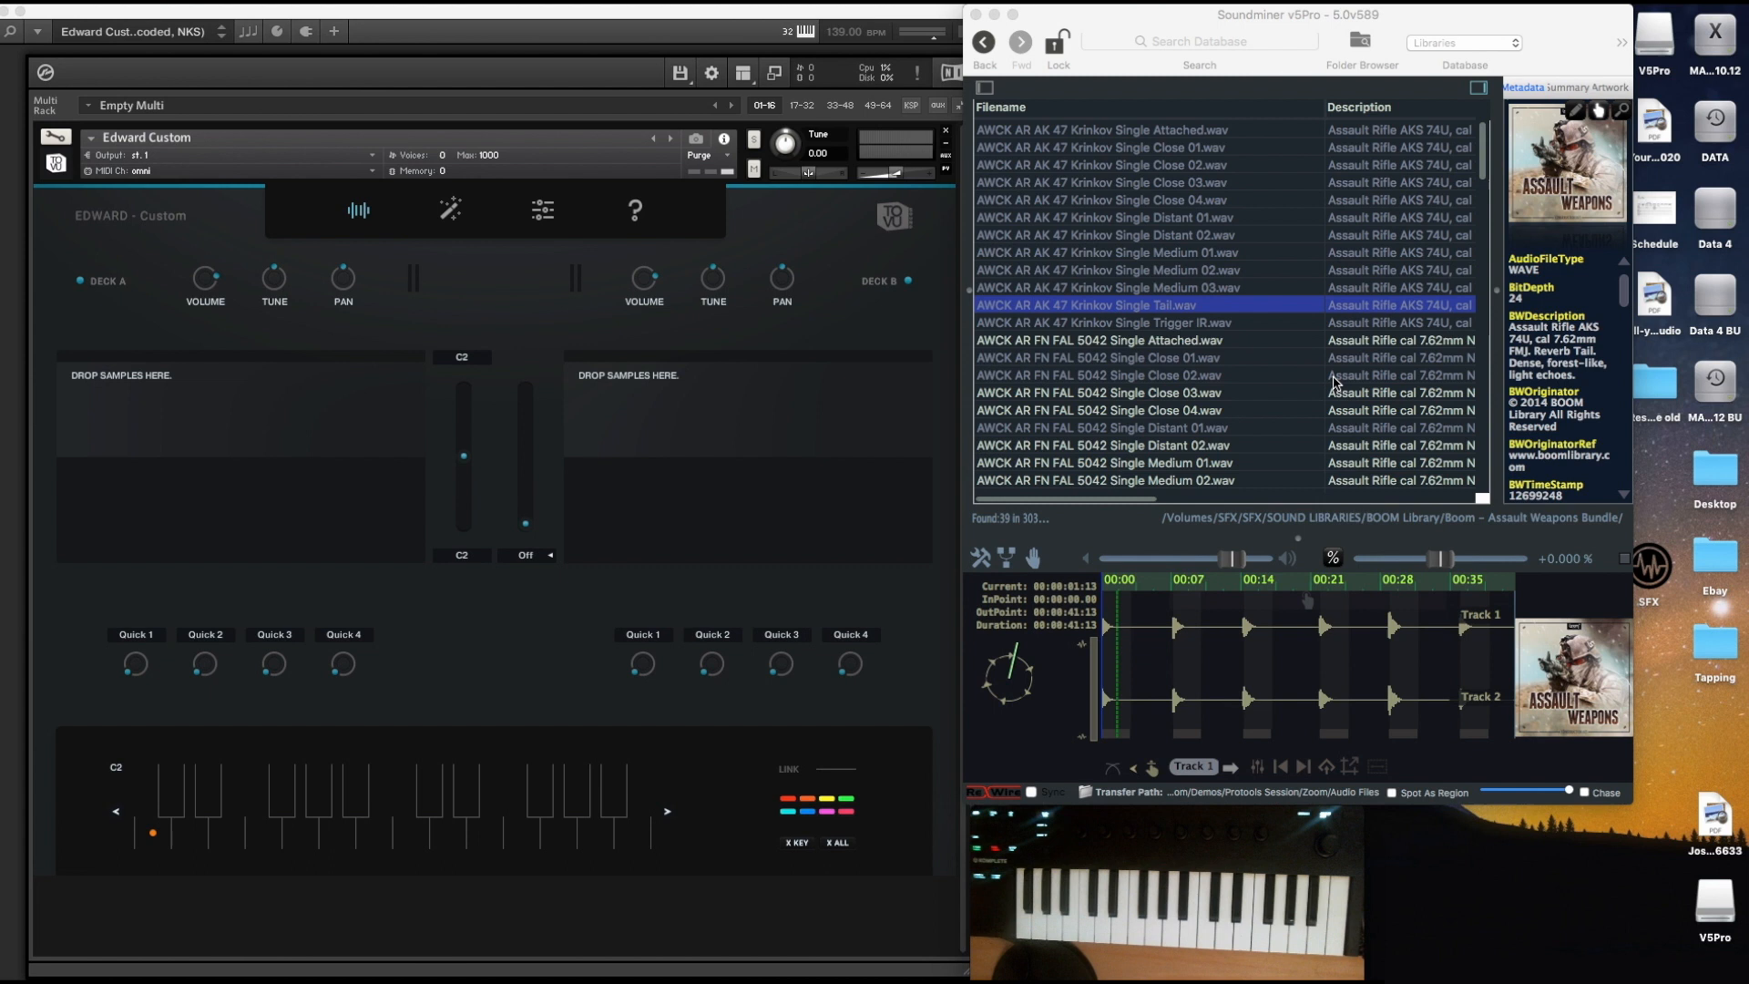
Audition the close, distant and medium microphone recordings of the AWCK AR AK 47 Krinkov single shots.
click(1163, 236)
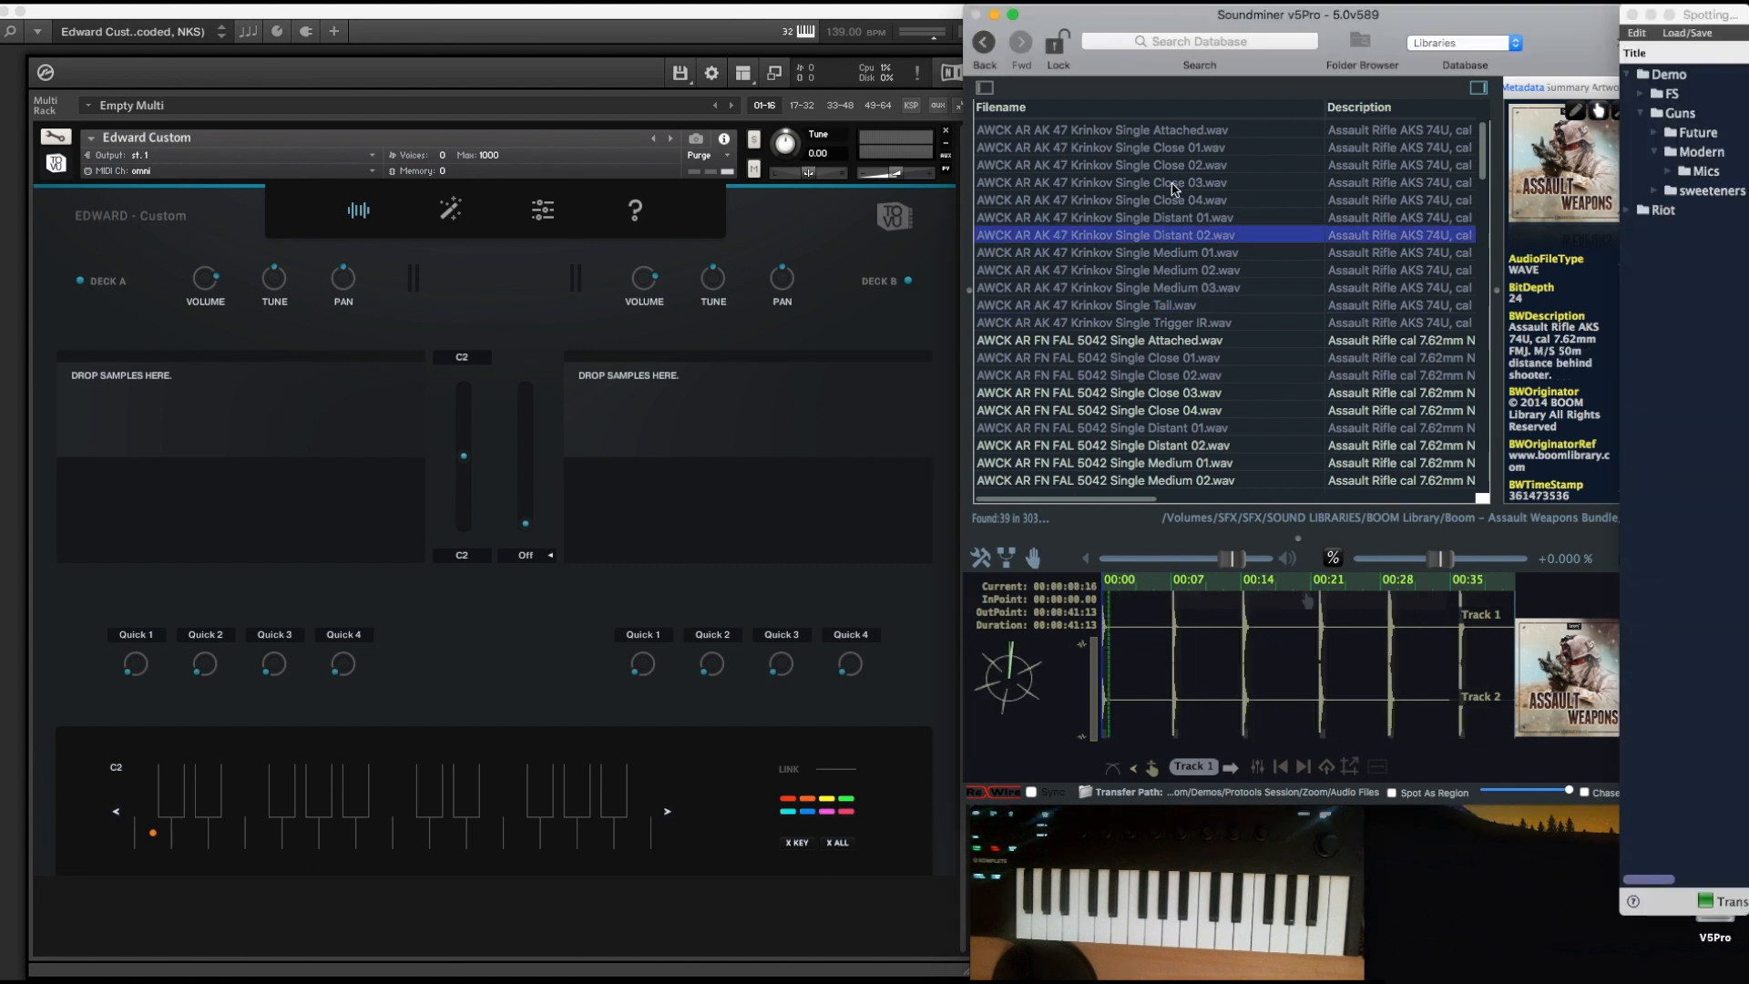
click(1175, 189)
key(Up)
key(Up)
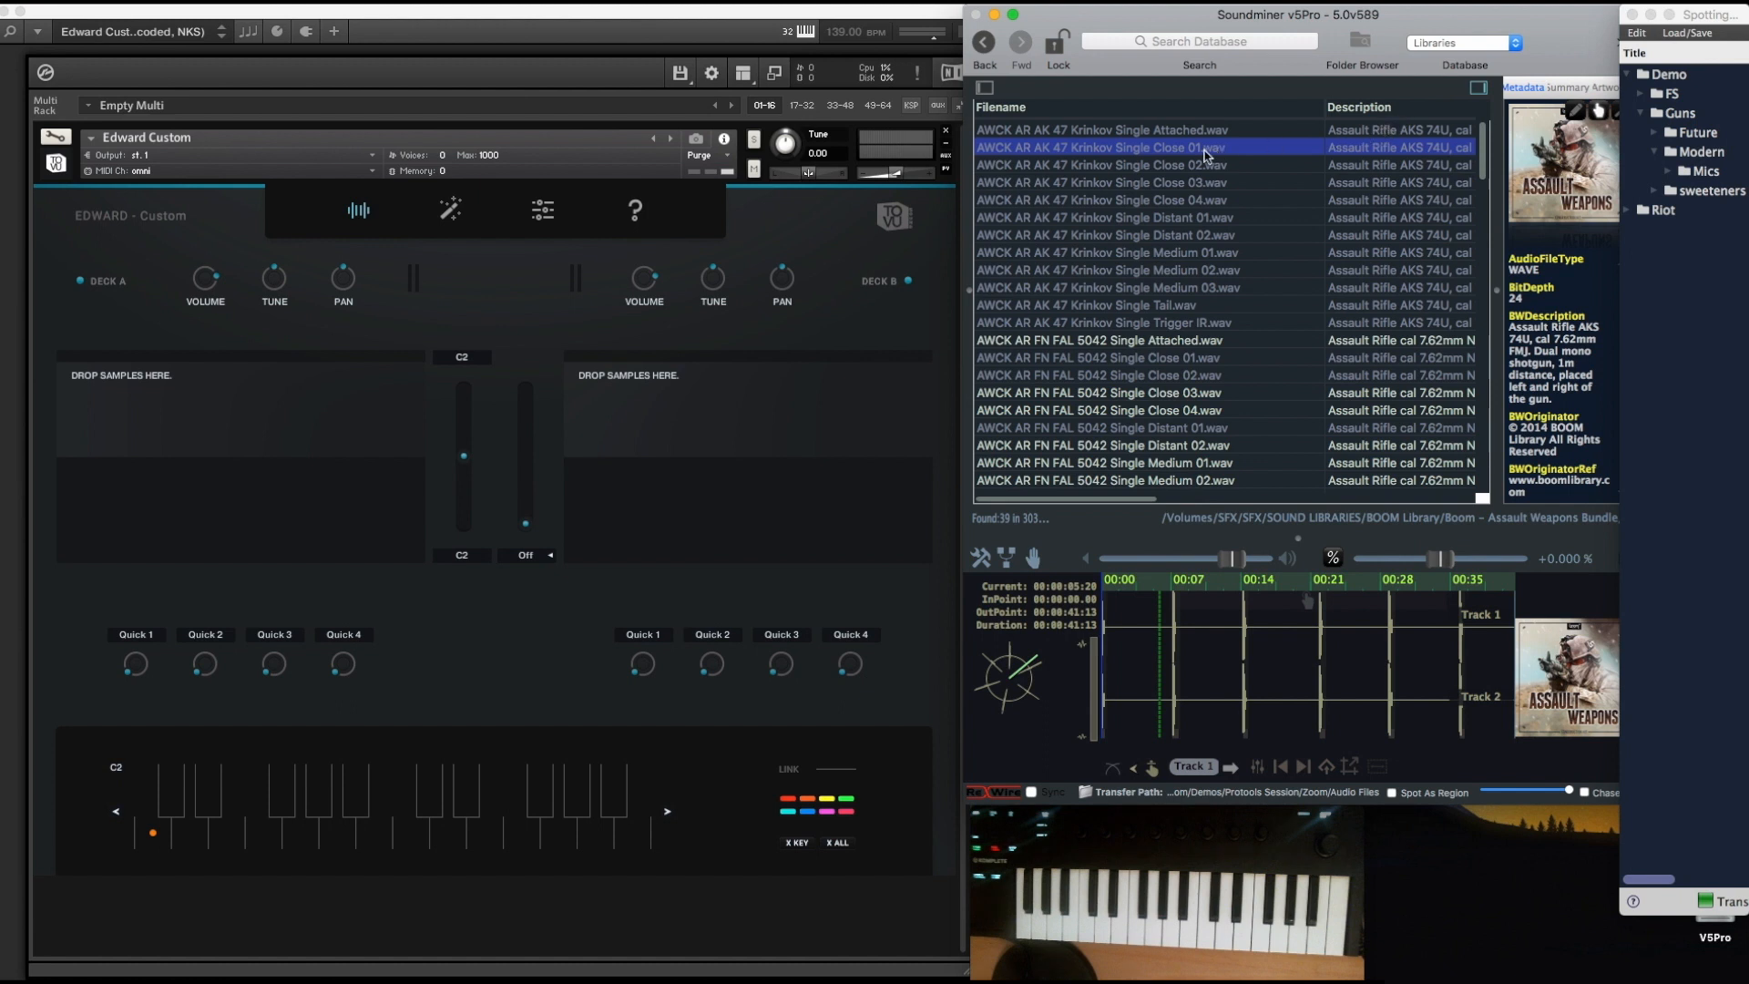
click(1179, 167)
click(1180, 200)
click(1183, 217)
click(1184, 235)
click(1184, 287)
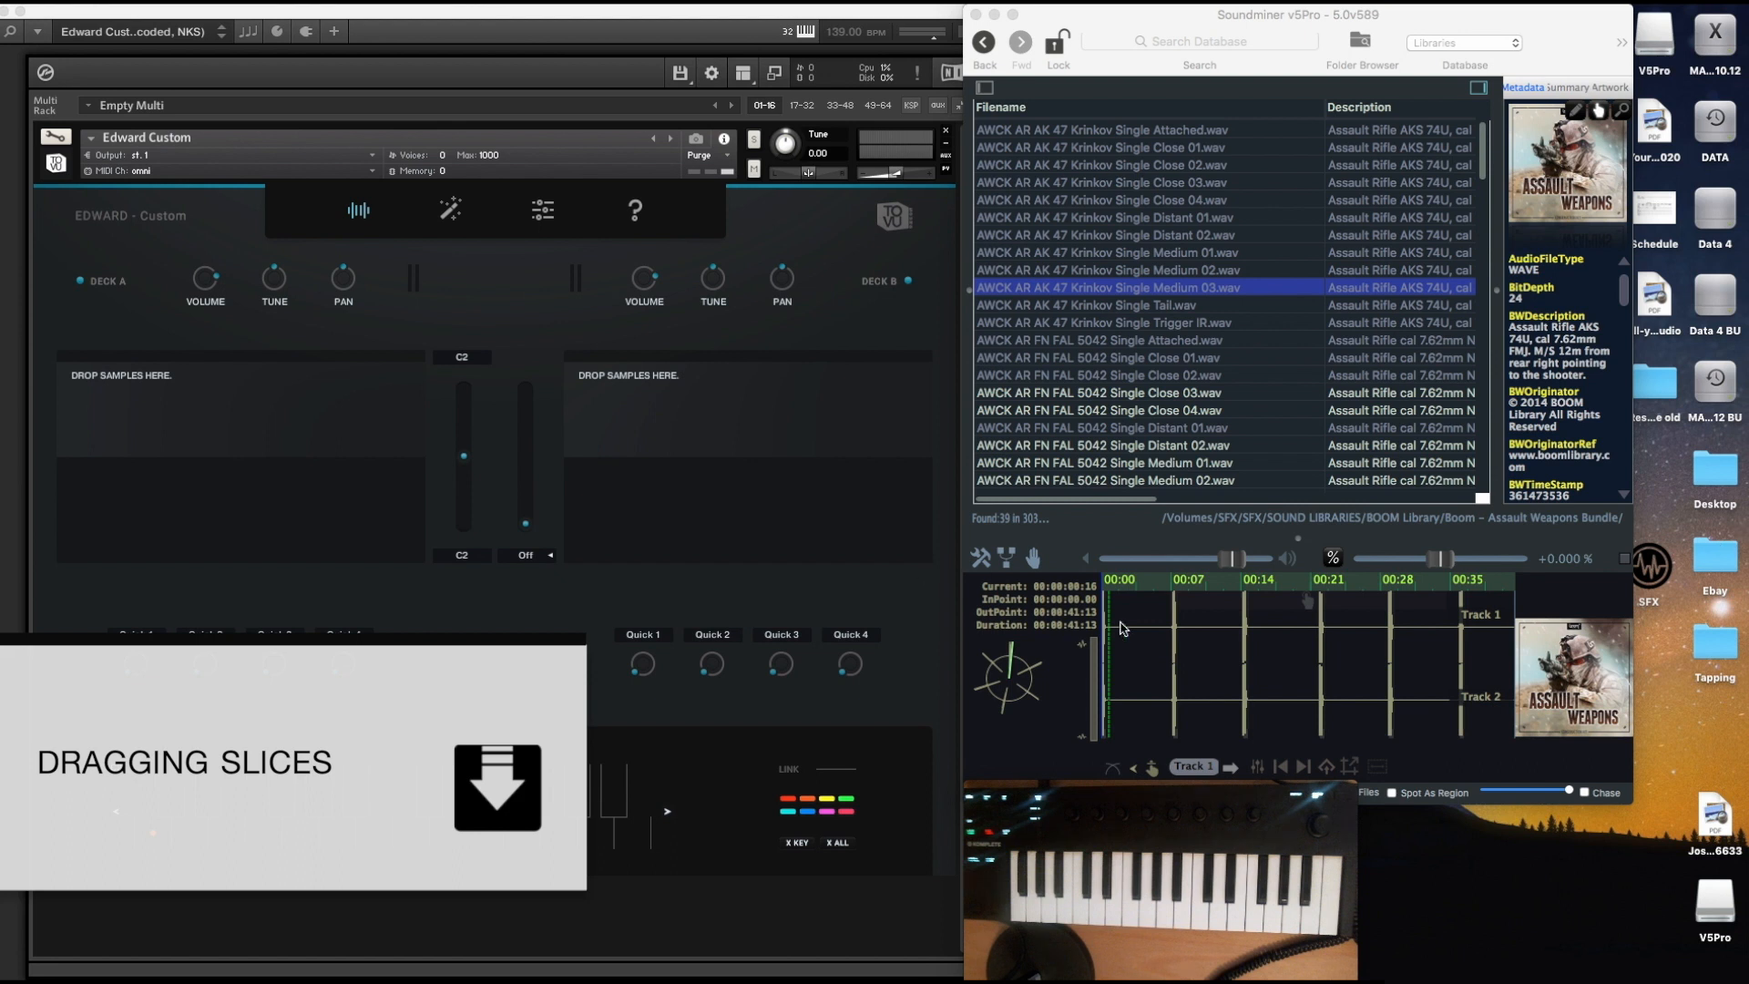
Audition the individual shots in AWCK AR AK 47 Krinkov Single Medium 03.wav and drop its slices onto Deck B.
click(1241, 652)
key(Tab)
key(Tab)
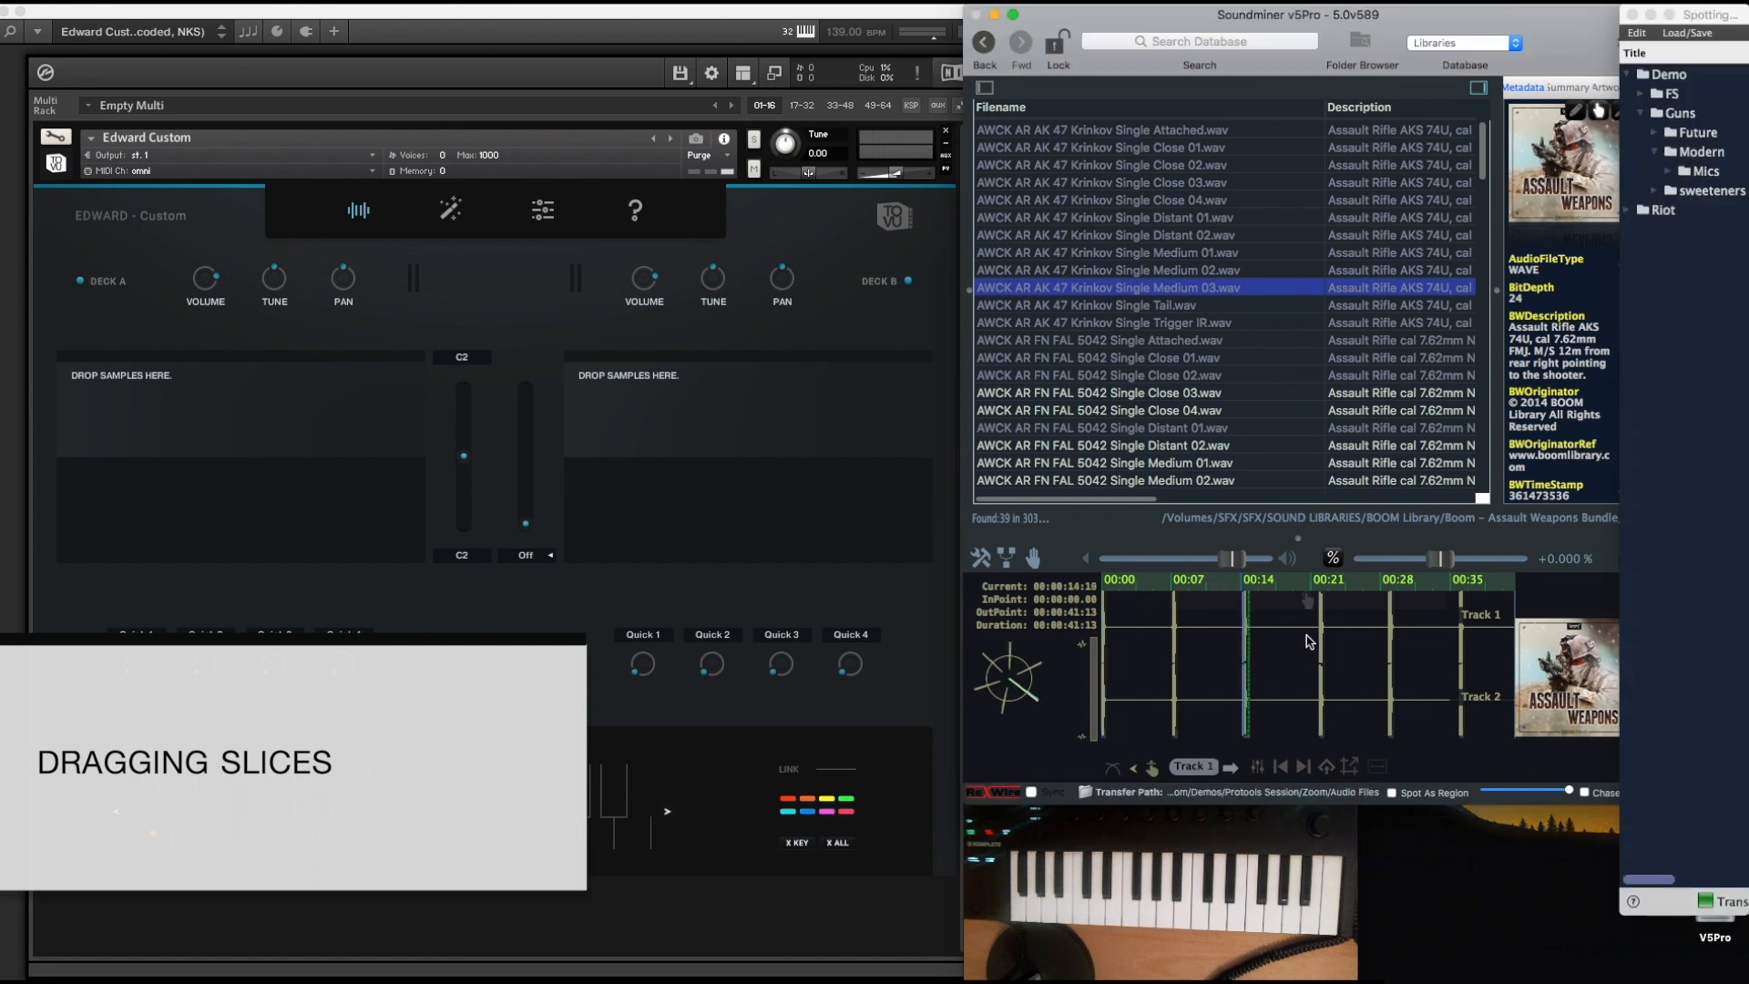
key(Tab)
key(Tab)
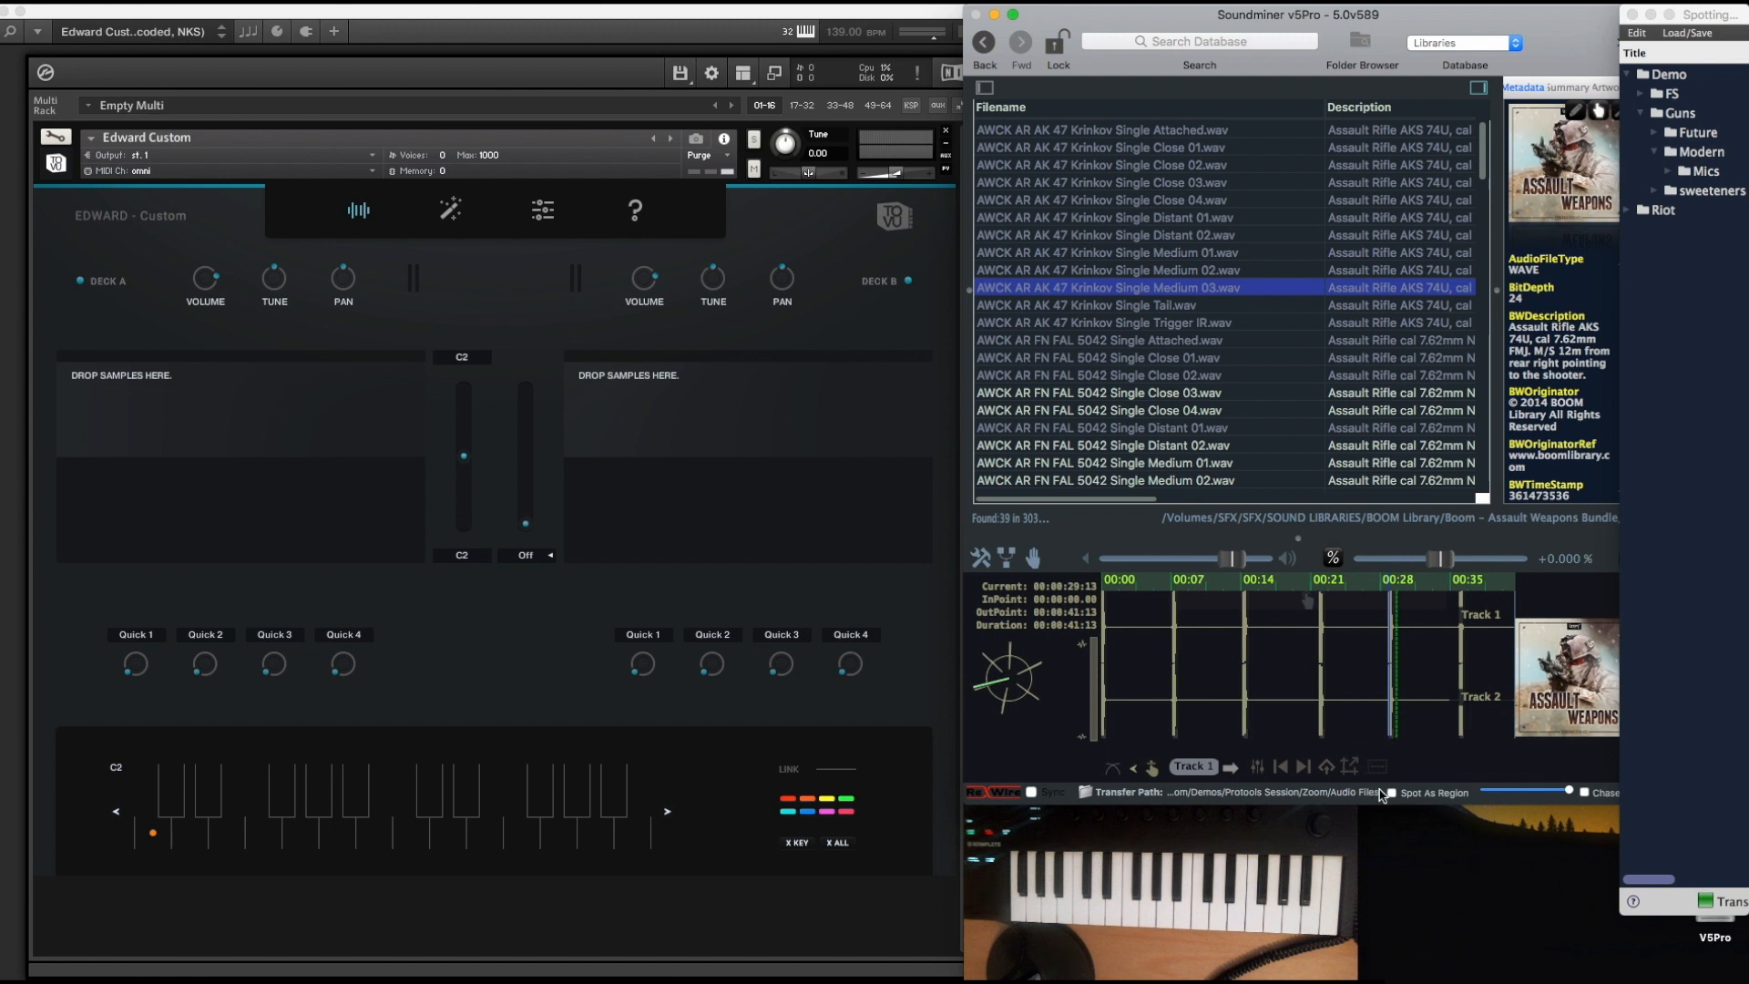
click(1351, 768)
drag(1351, 768, 706, 399)
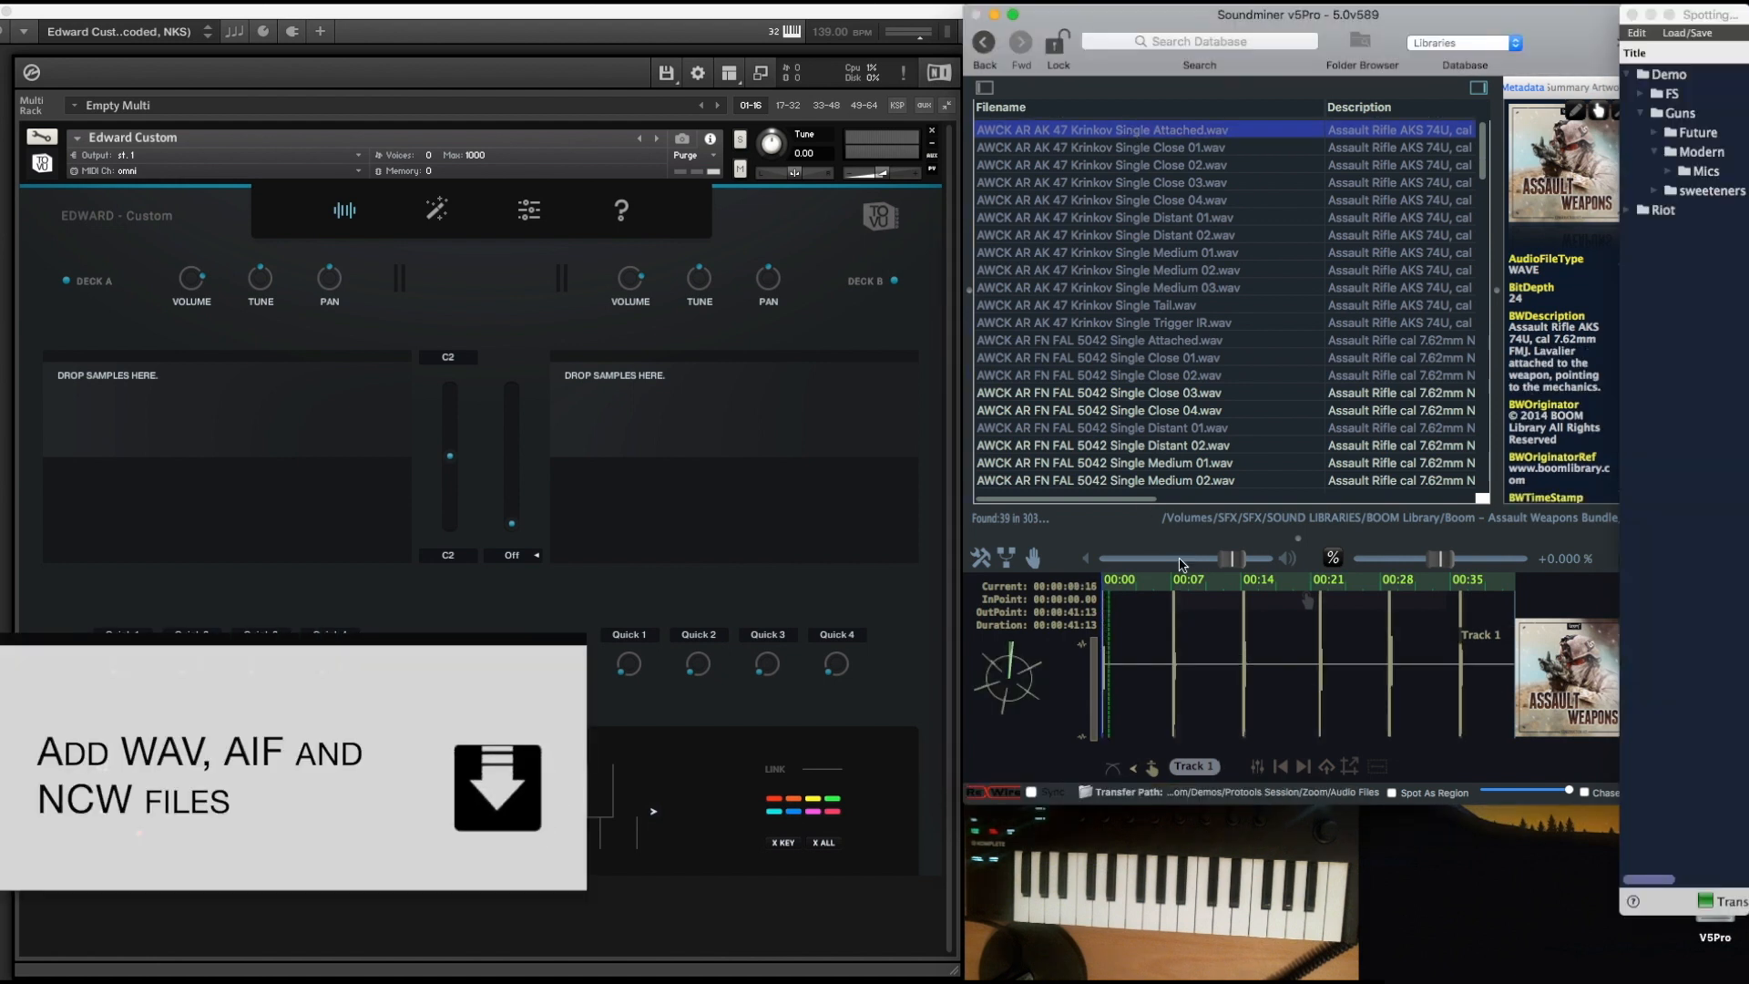
Import the slices of Krinkov Single Attached and Close 01 through Close 04 into Deck B on keys C2, D2, E2, F2 and G2.
click(1349, 768)
drag(1349, 768, 675, 397)
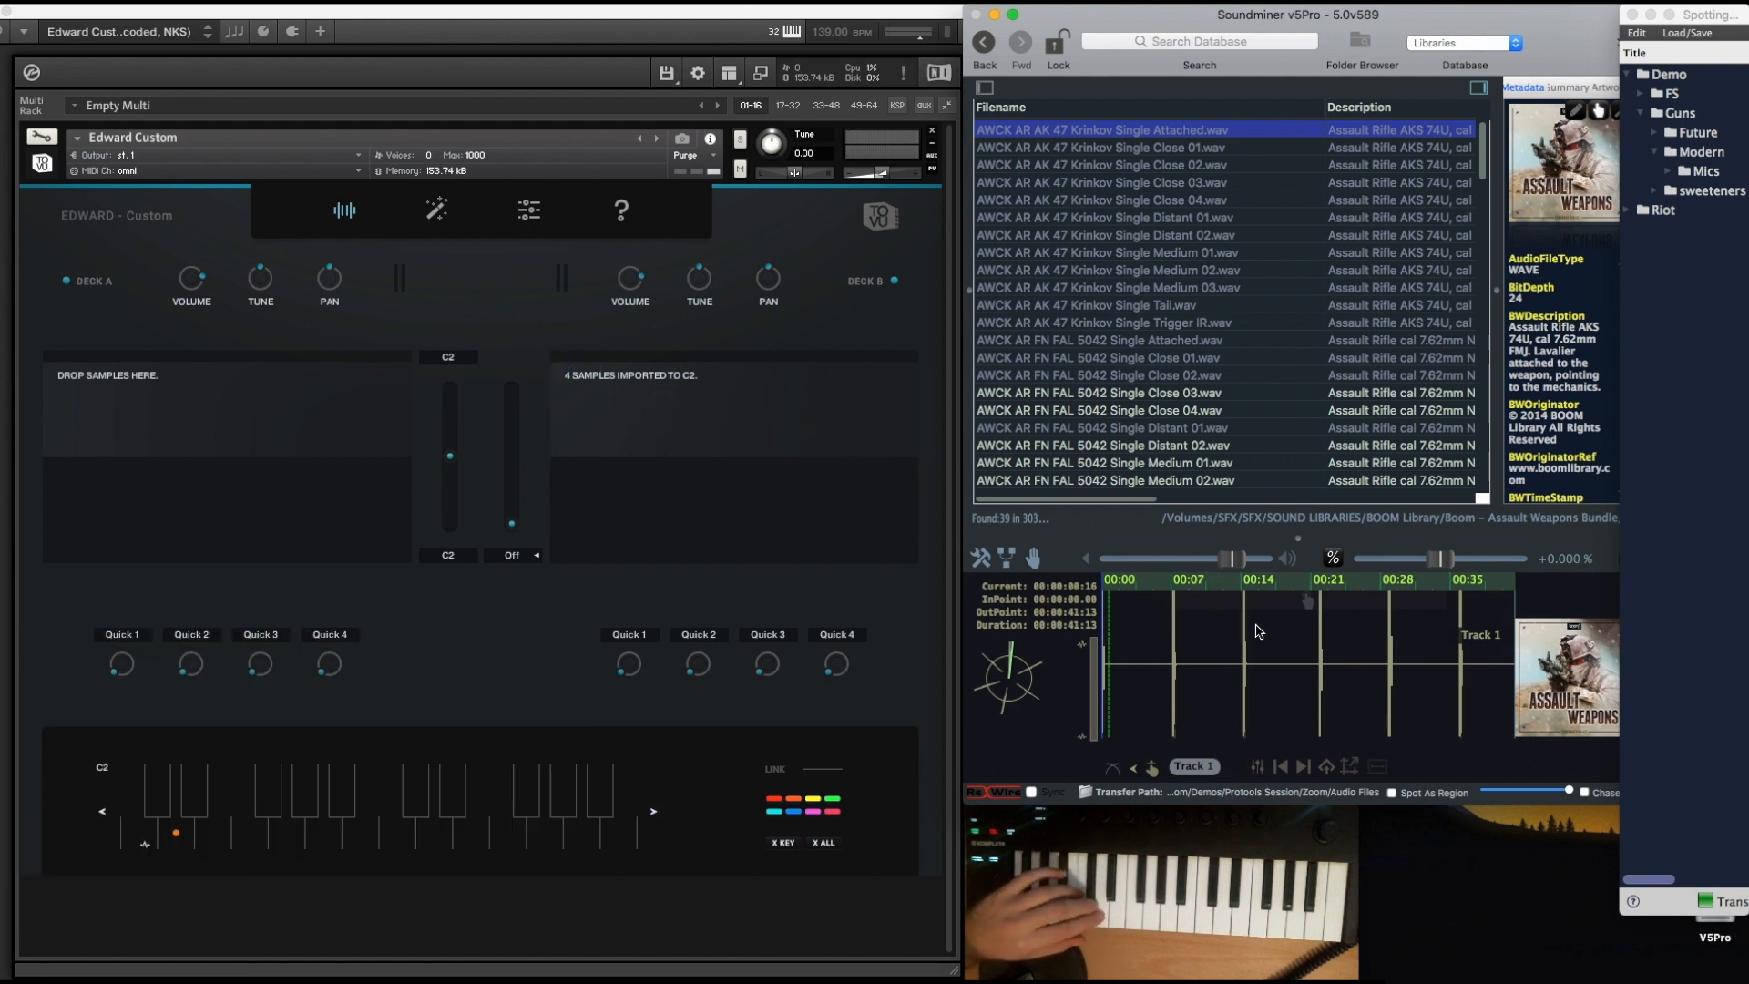
click(1160, 145)
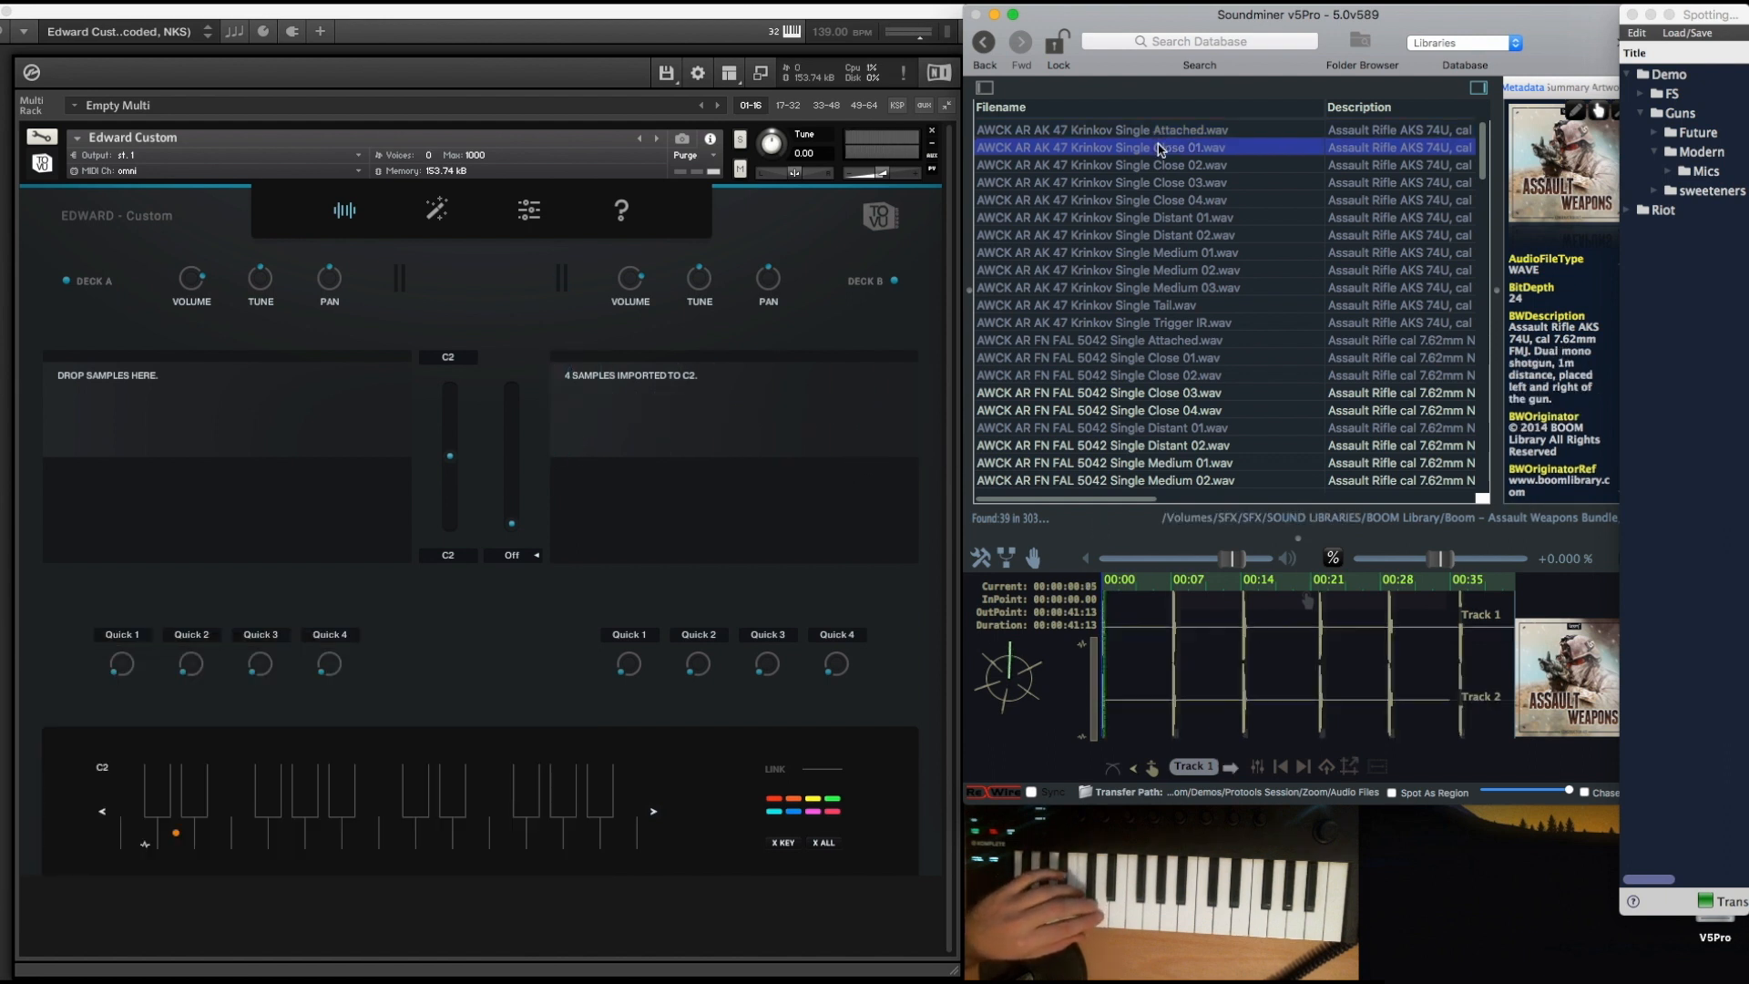
click(1353, 775)
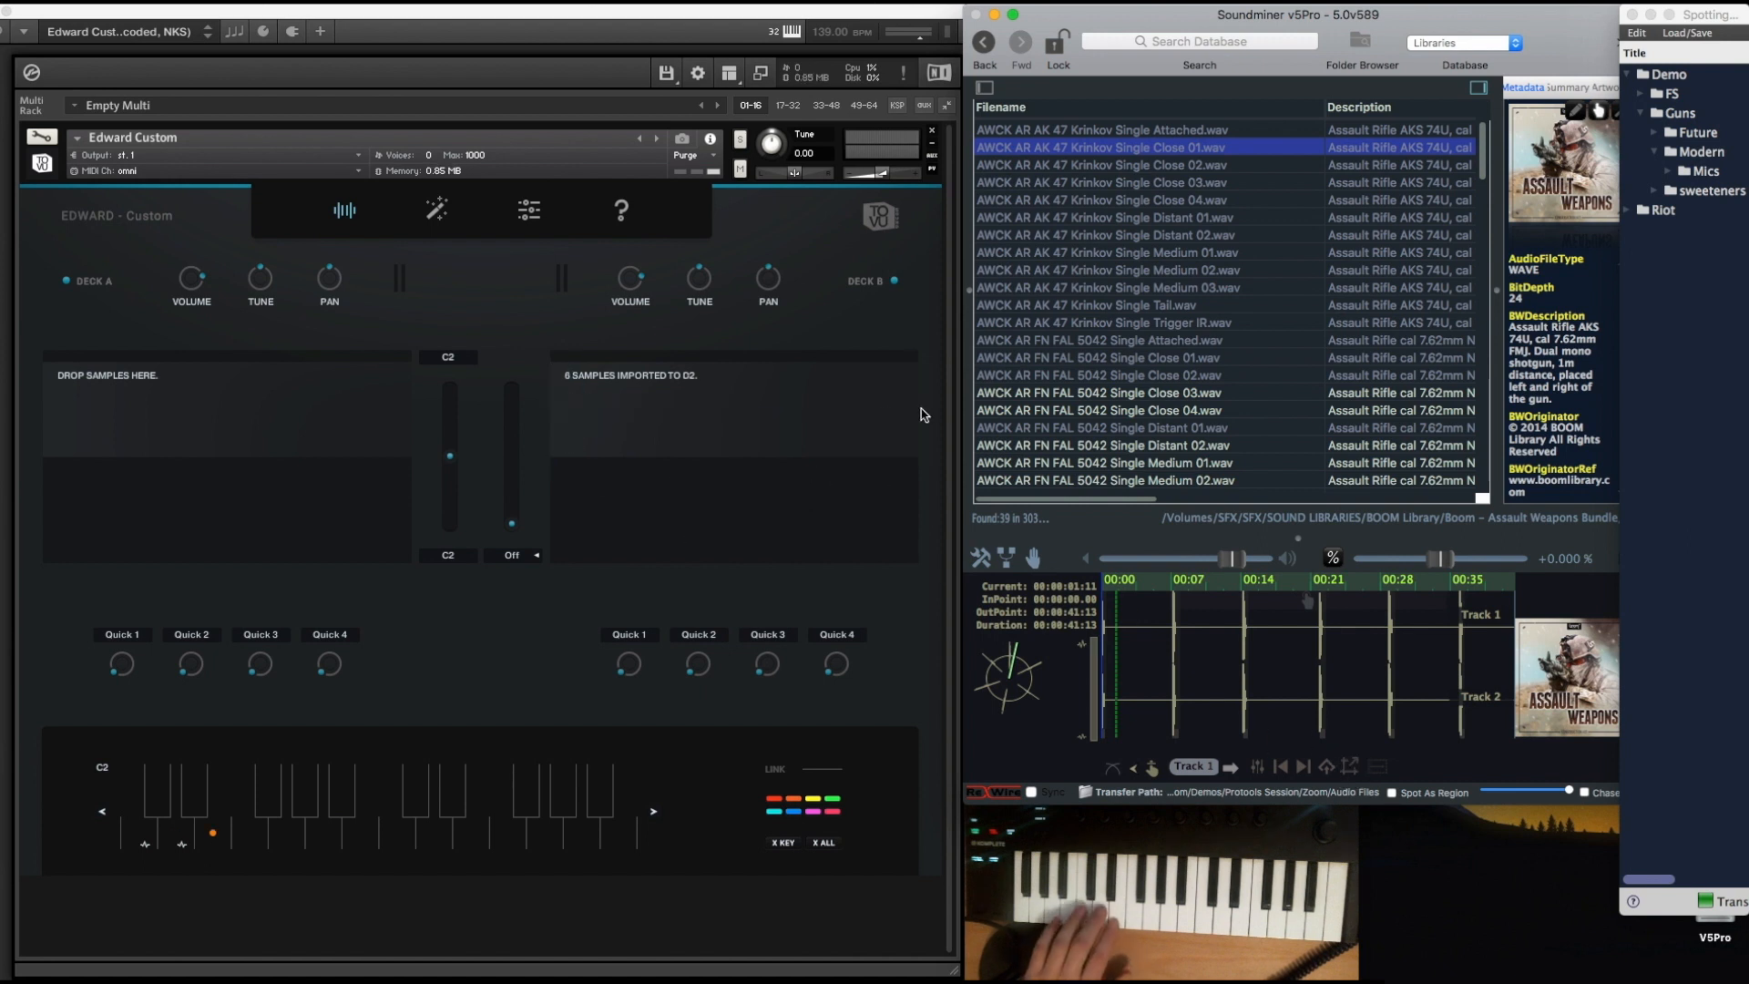
key(Down)
click(1352, 772)
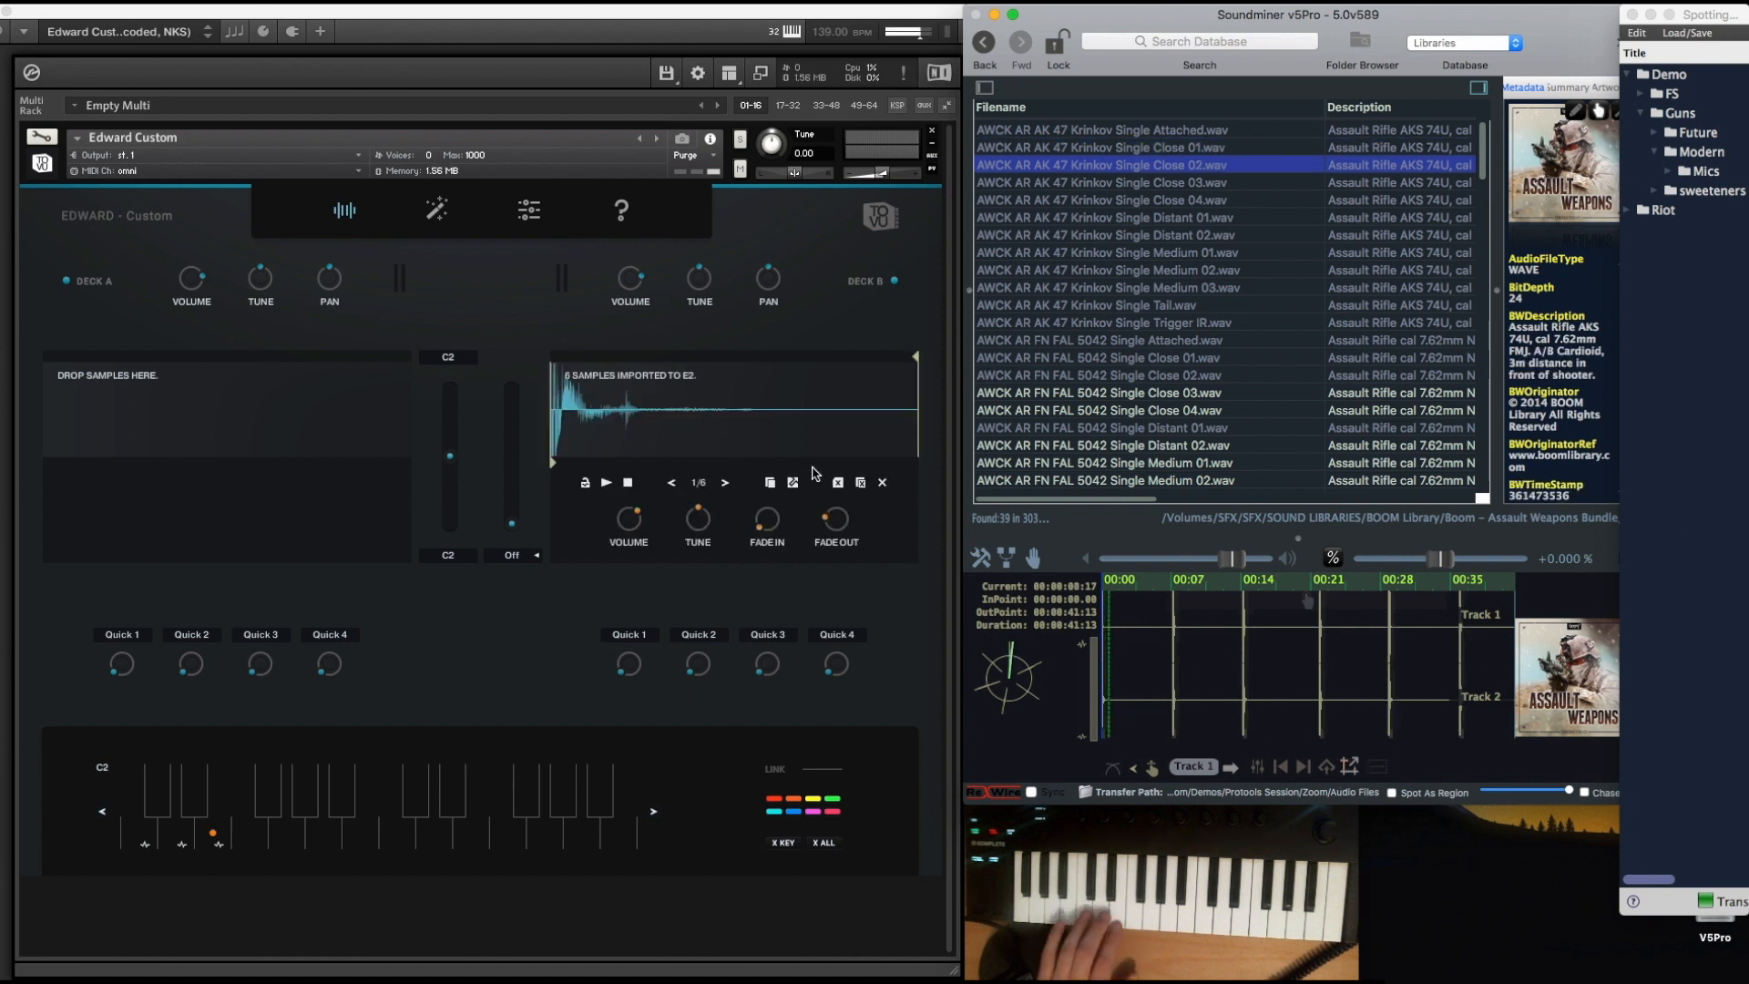
key(Down)
click(1353, 770)
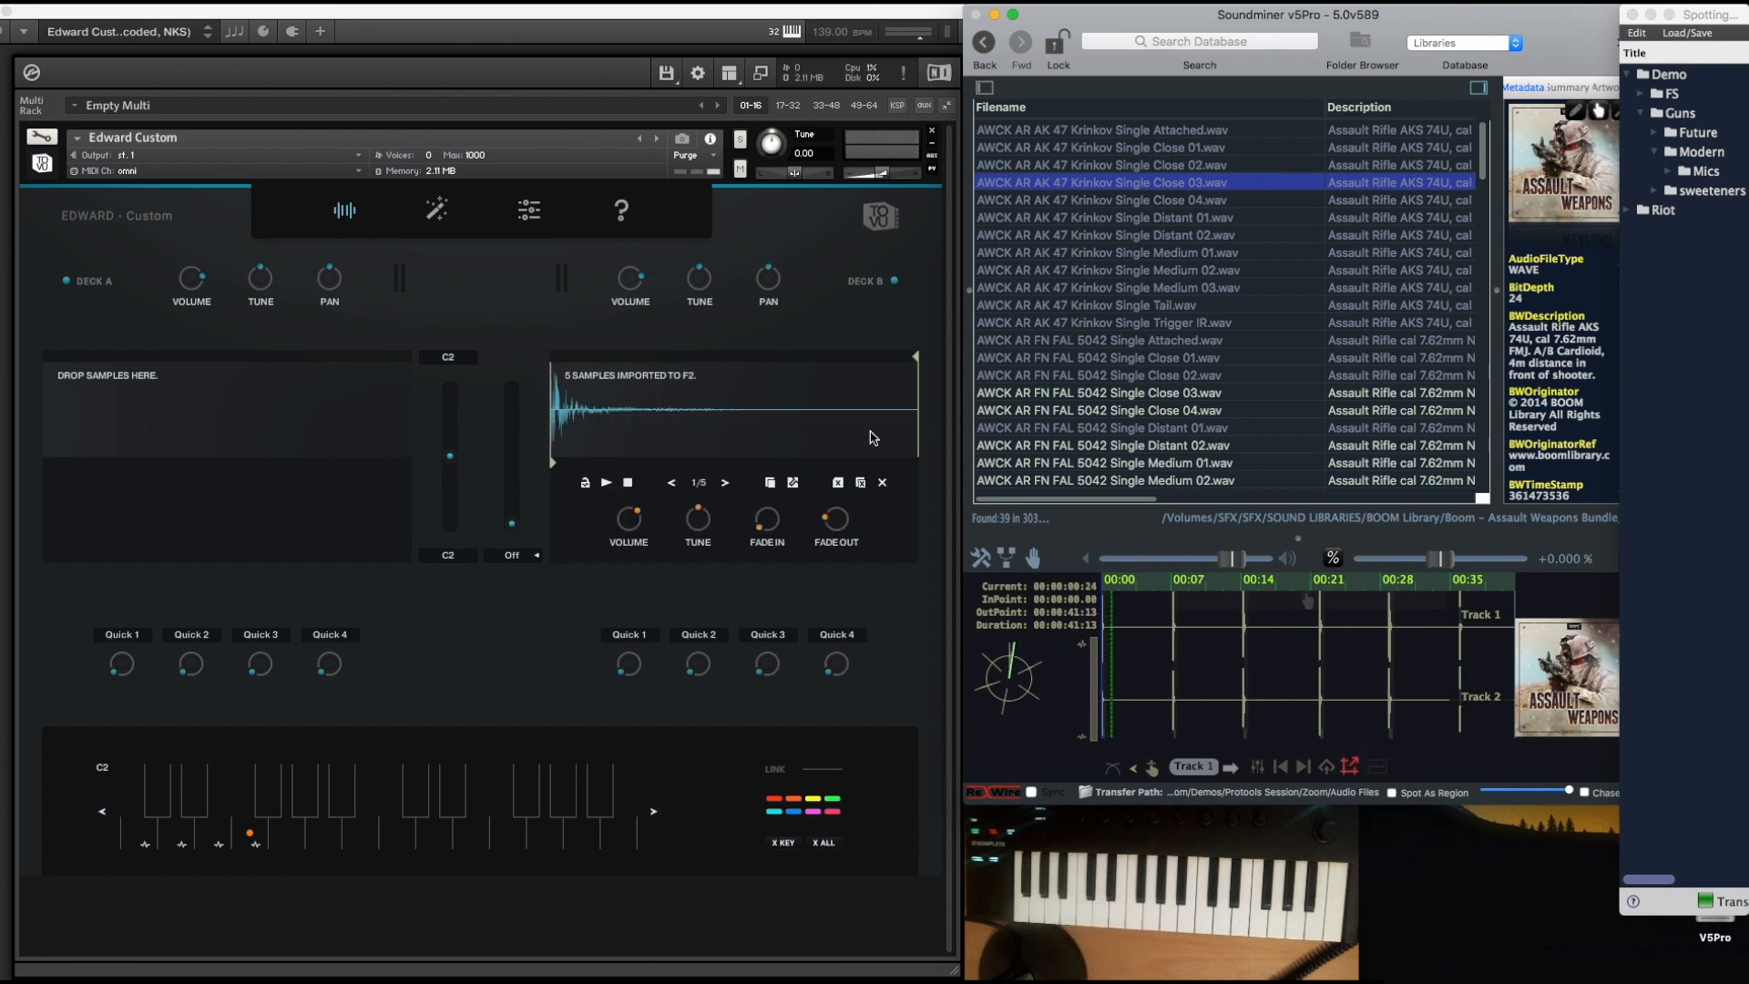
key(Down)
click(1353, 770)
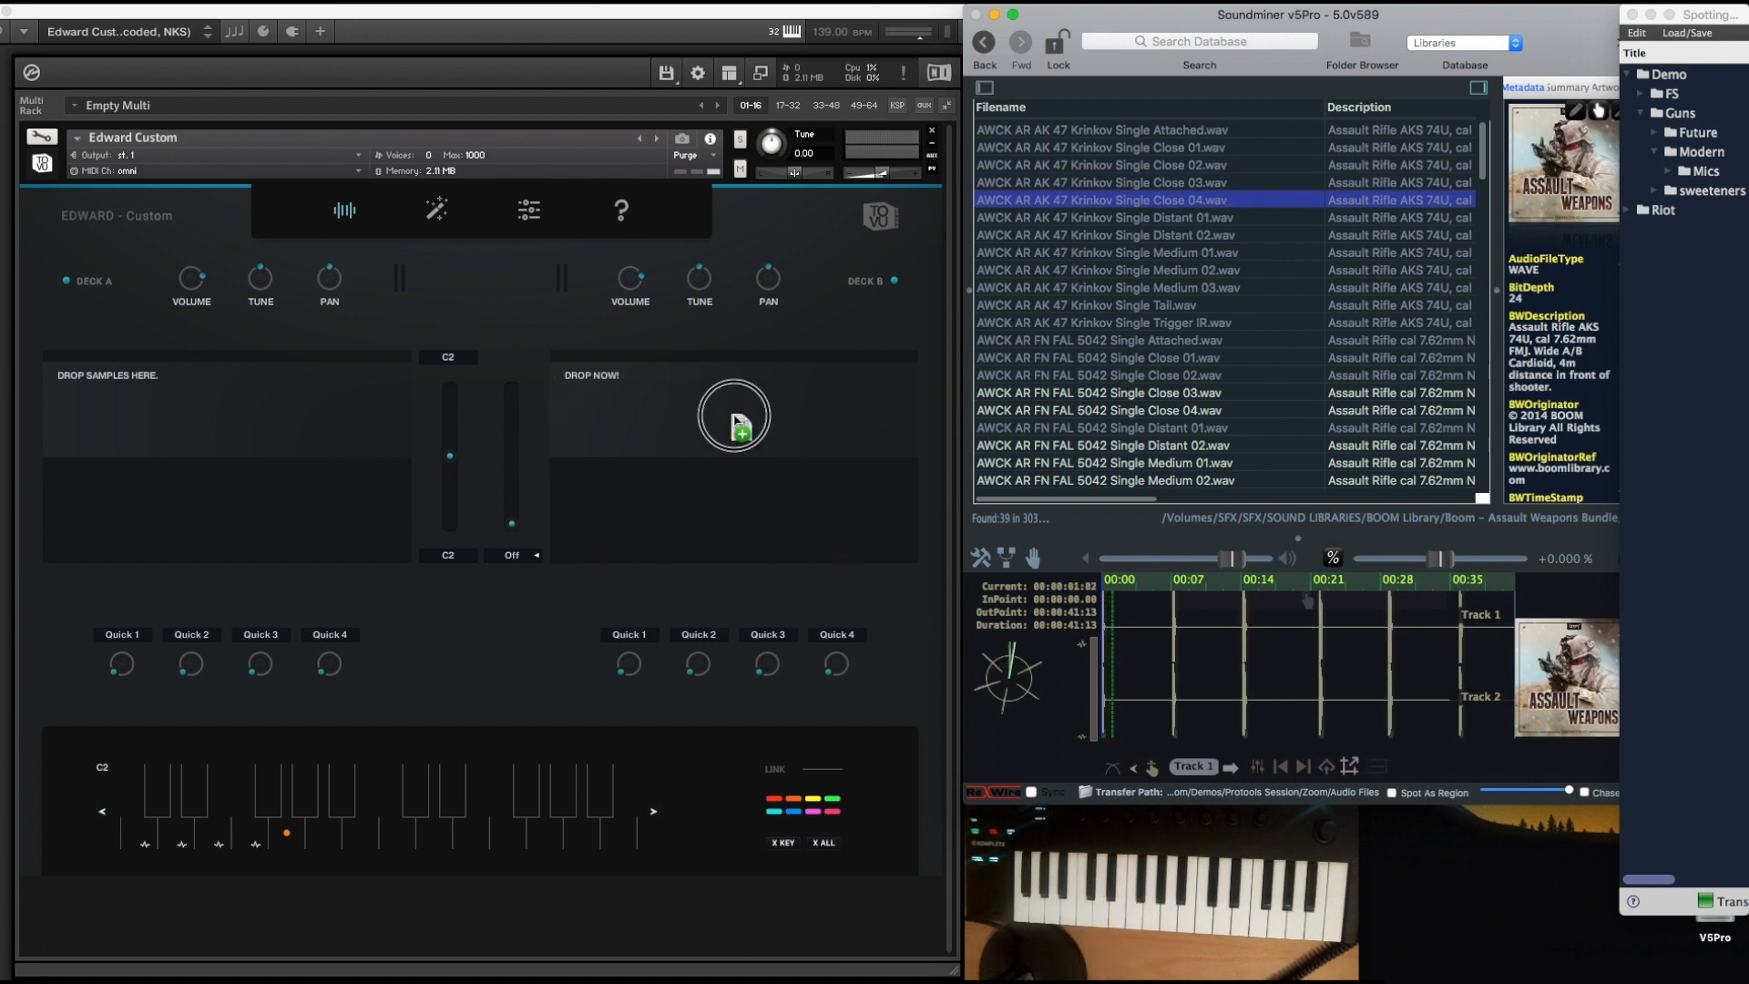
Import the slices of Krinkov Single Distant 01 and Distant 02 into Deck B on keys A2 and B2.
key(Down)
click(1353, 770)
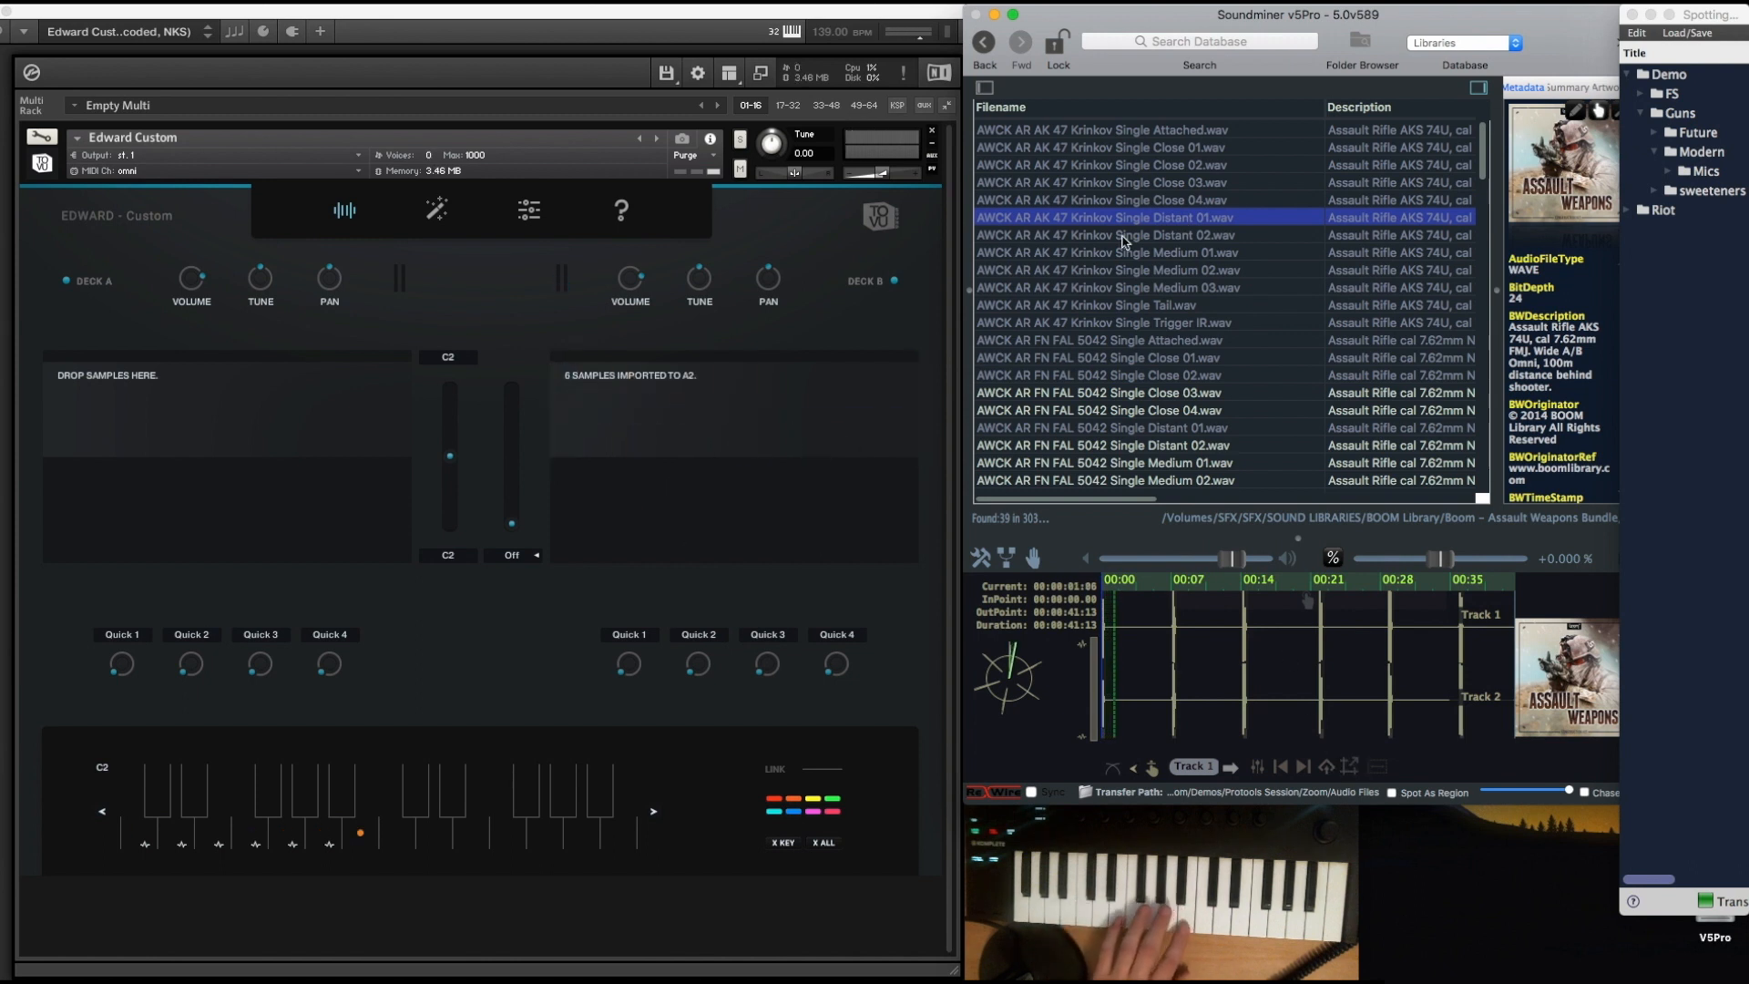
key(Down)
click(1353, 765)
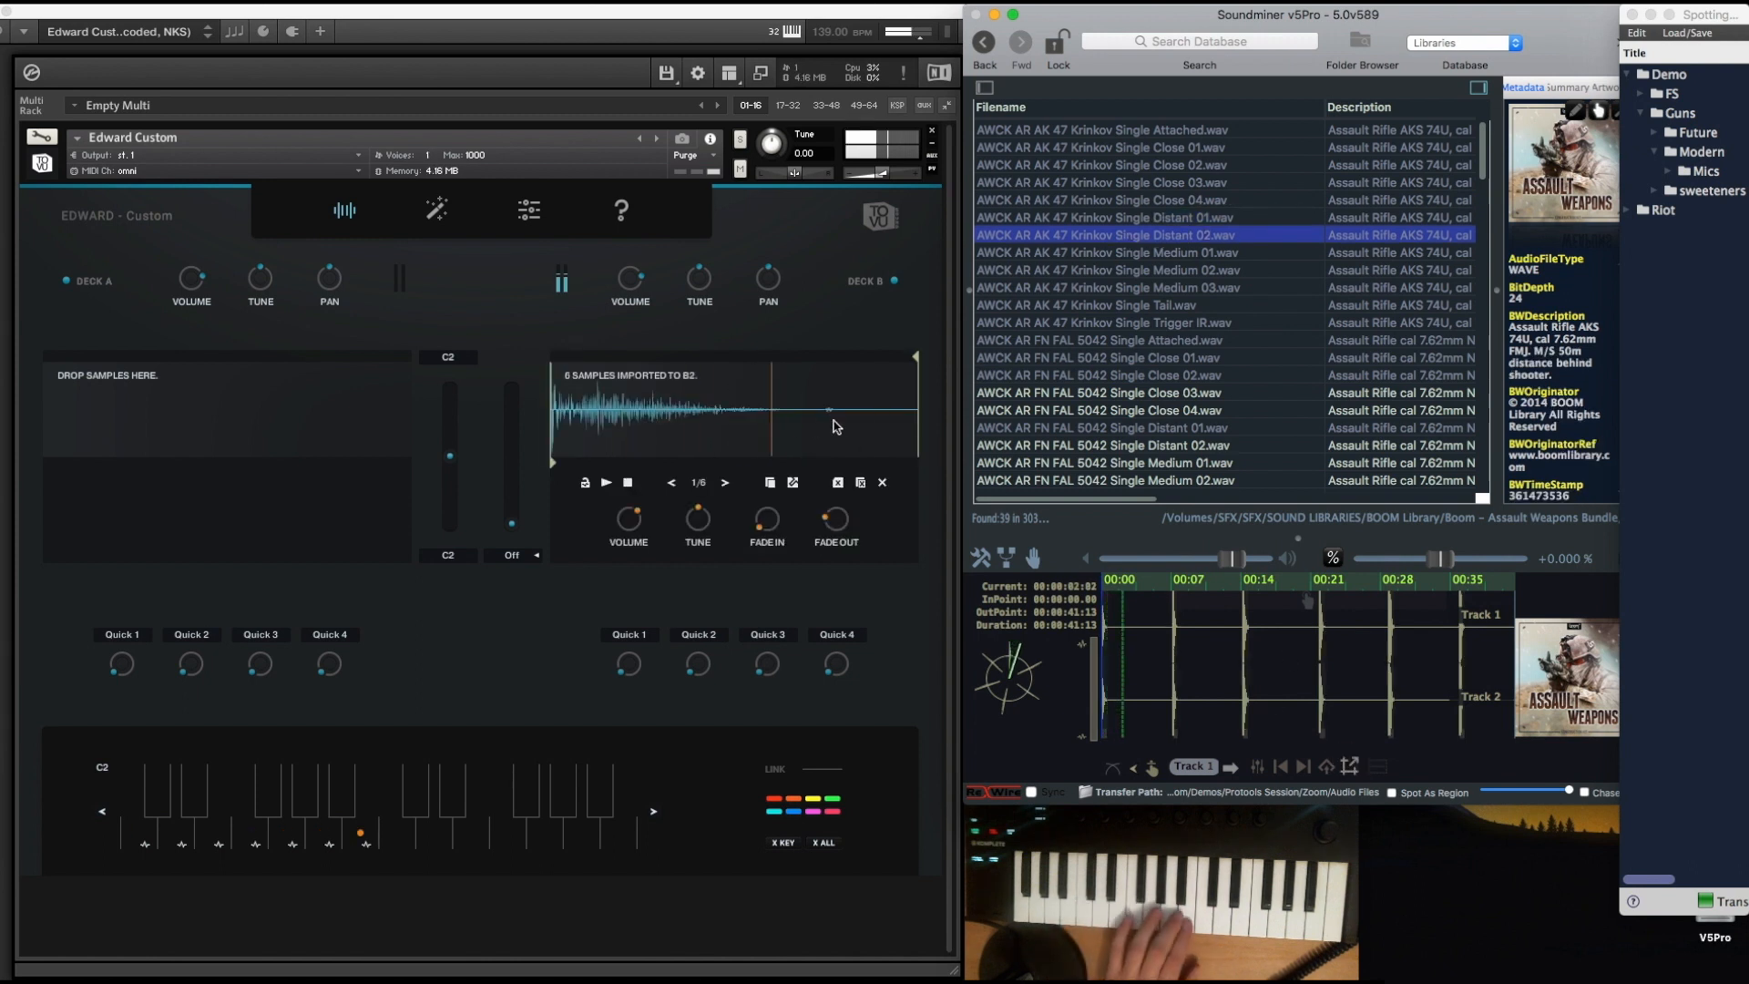
Import the slices of Krinkov Single Medium 01, 02 and 03 and Tail into Deck B on keys C3, D3, E3 and F3.
key(Down)
click(1349, 763)
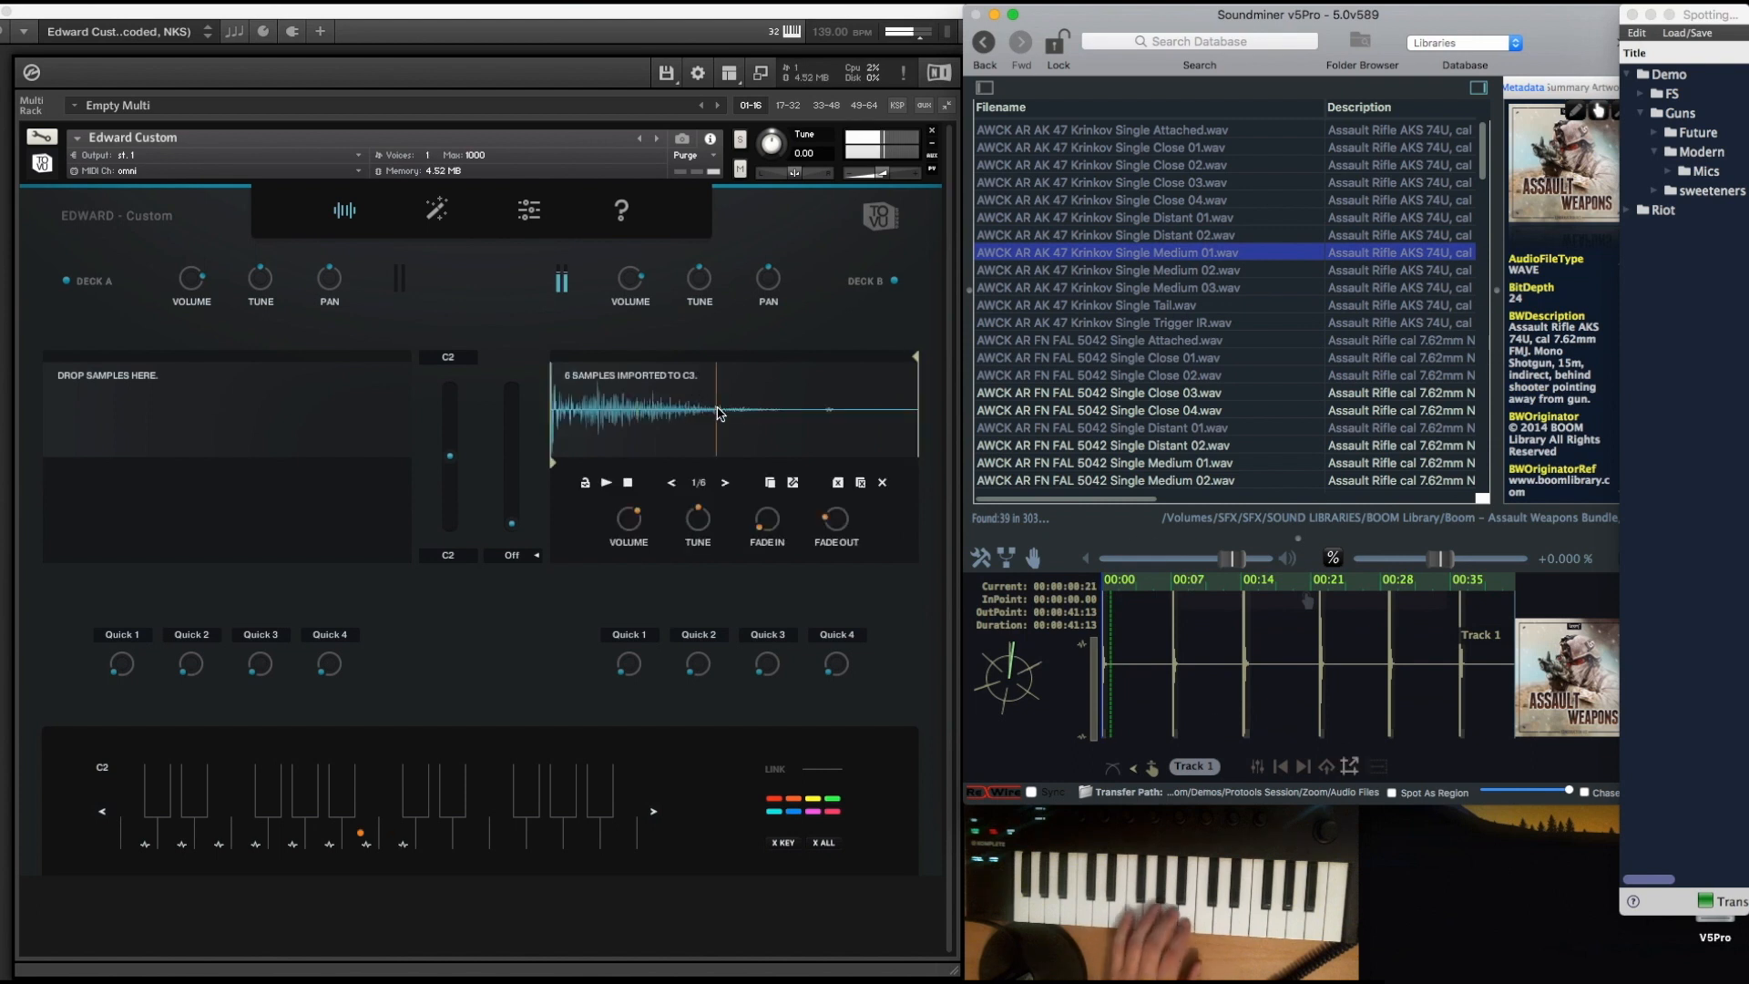
click(1184, 284)
click(1183, 273)
click(1351, 763)
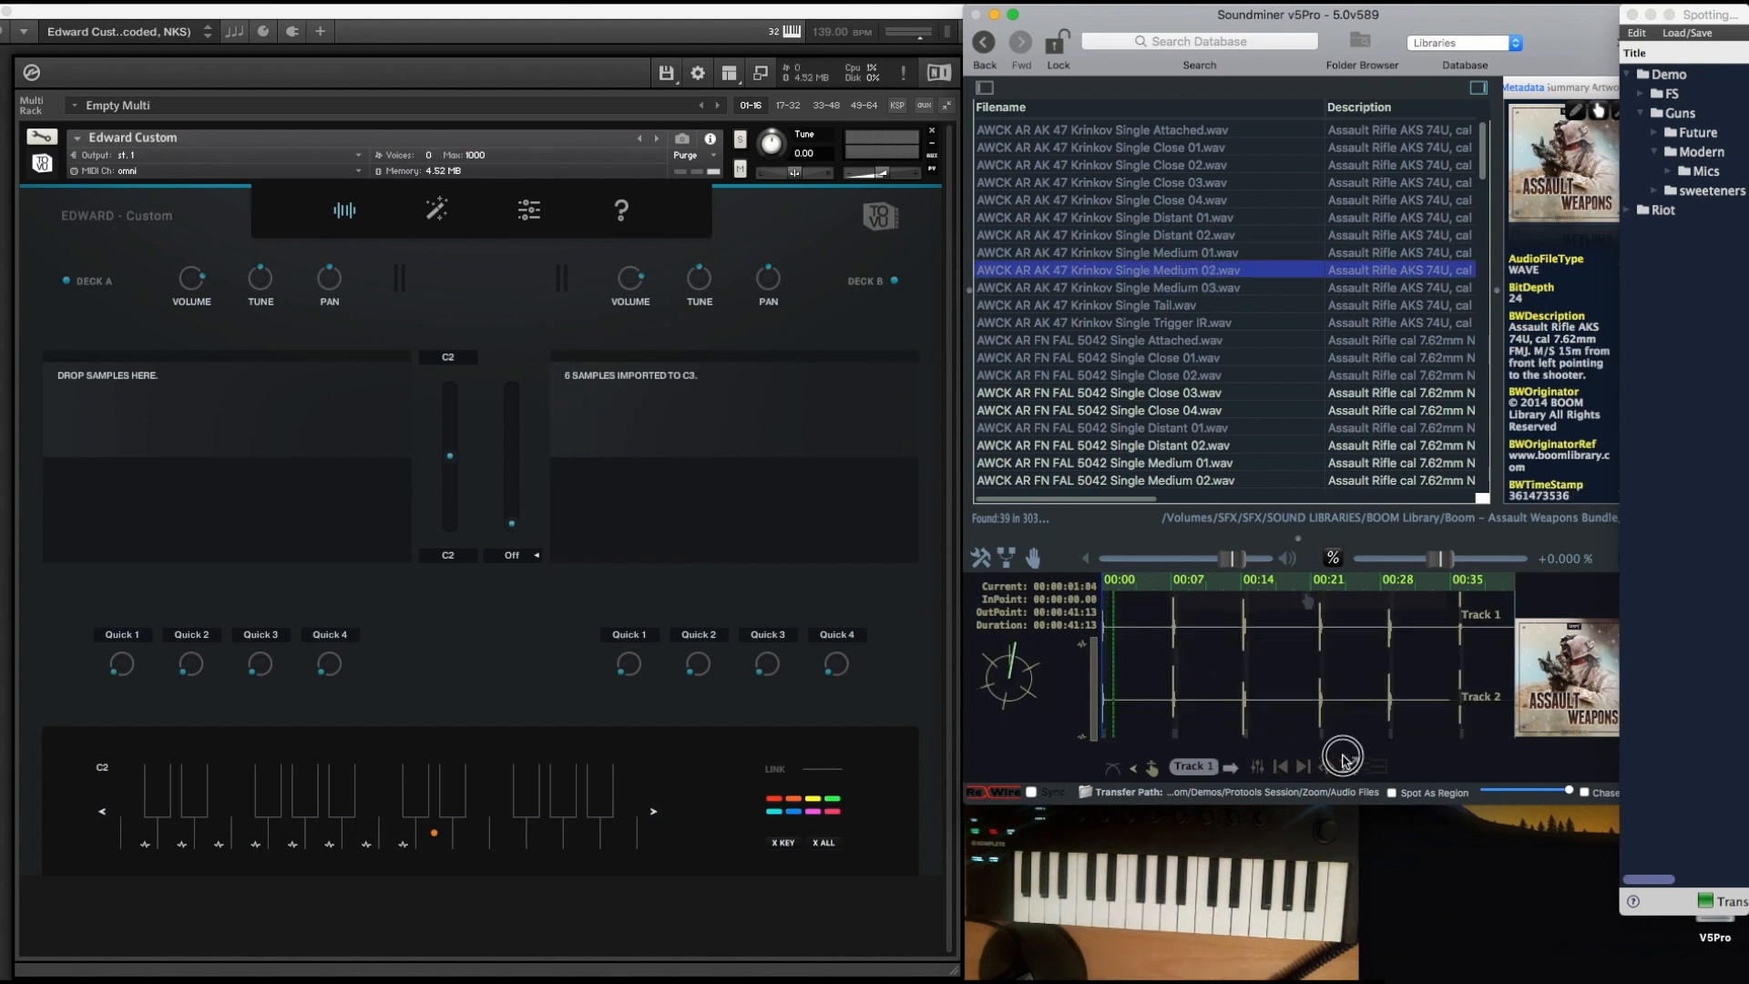
key(Down)
click(1356, 764)
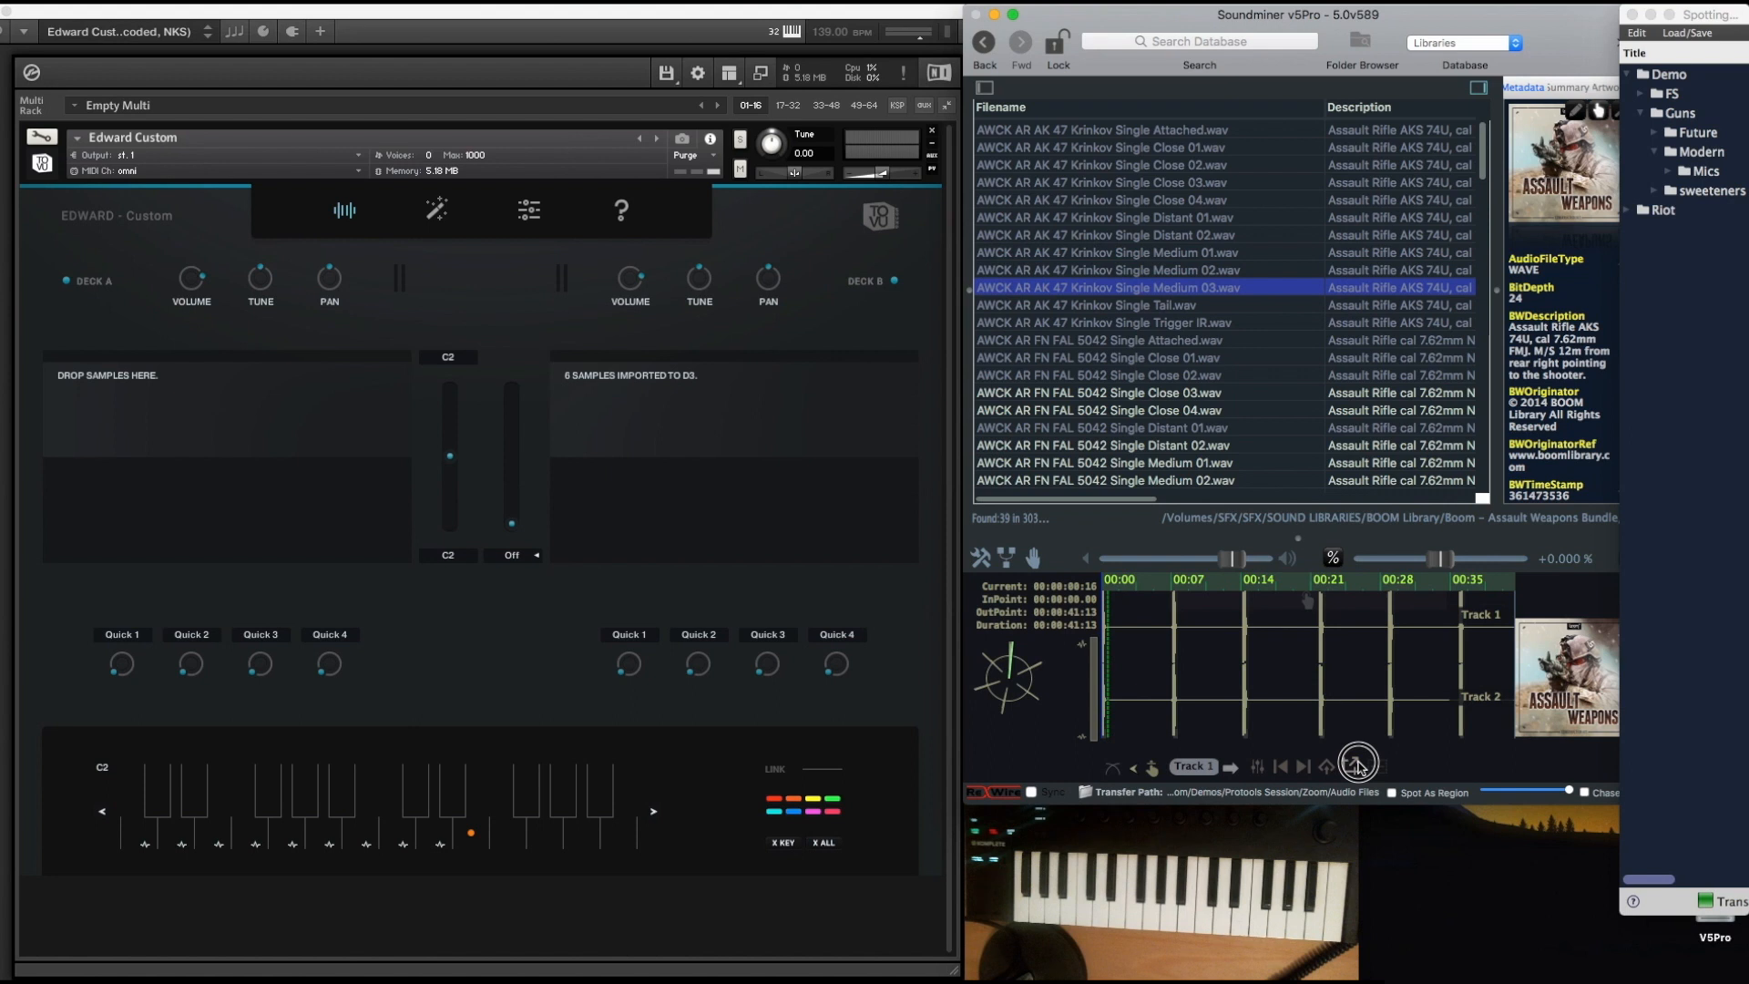
key(Down)
click(1350, 768)
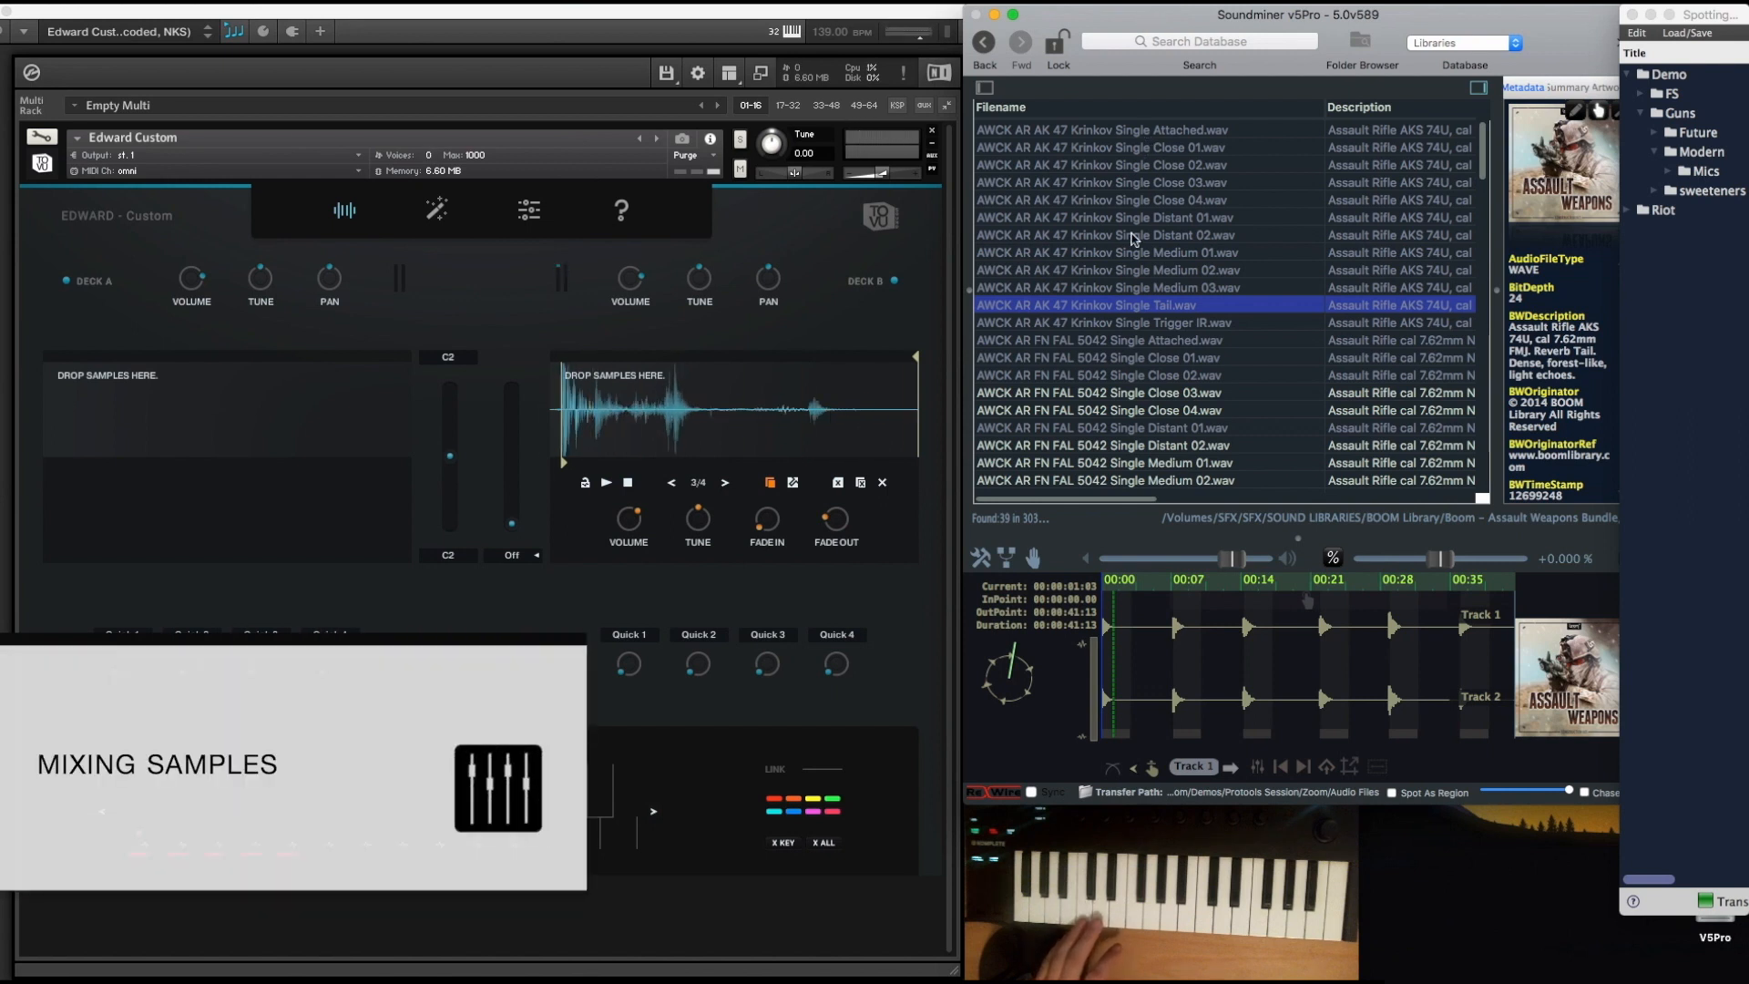
Lower the sample volume of the Krinkov attached-mic shots on key C2 in Deck B.
click(773, 486)
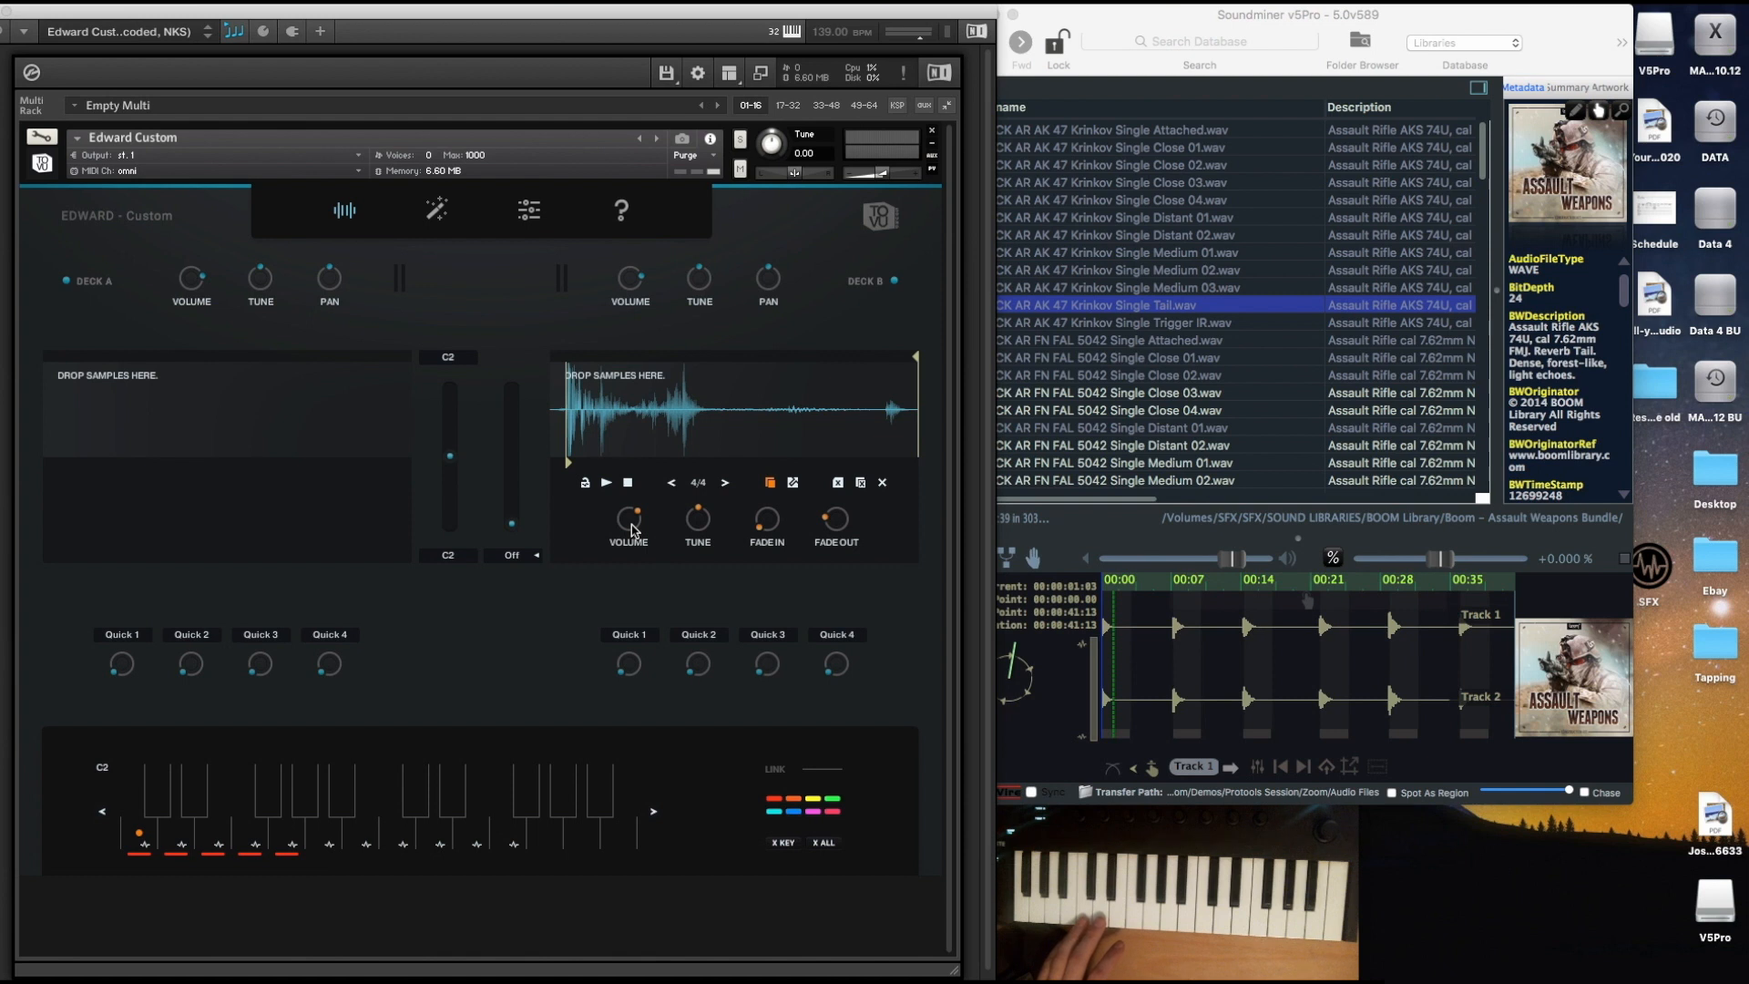
drag(633, 527, 636, 545)
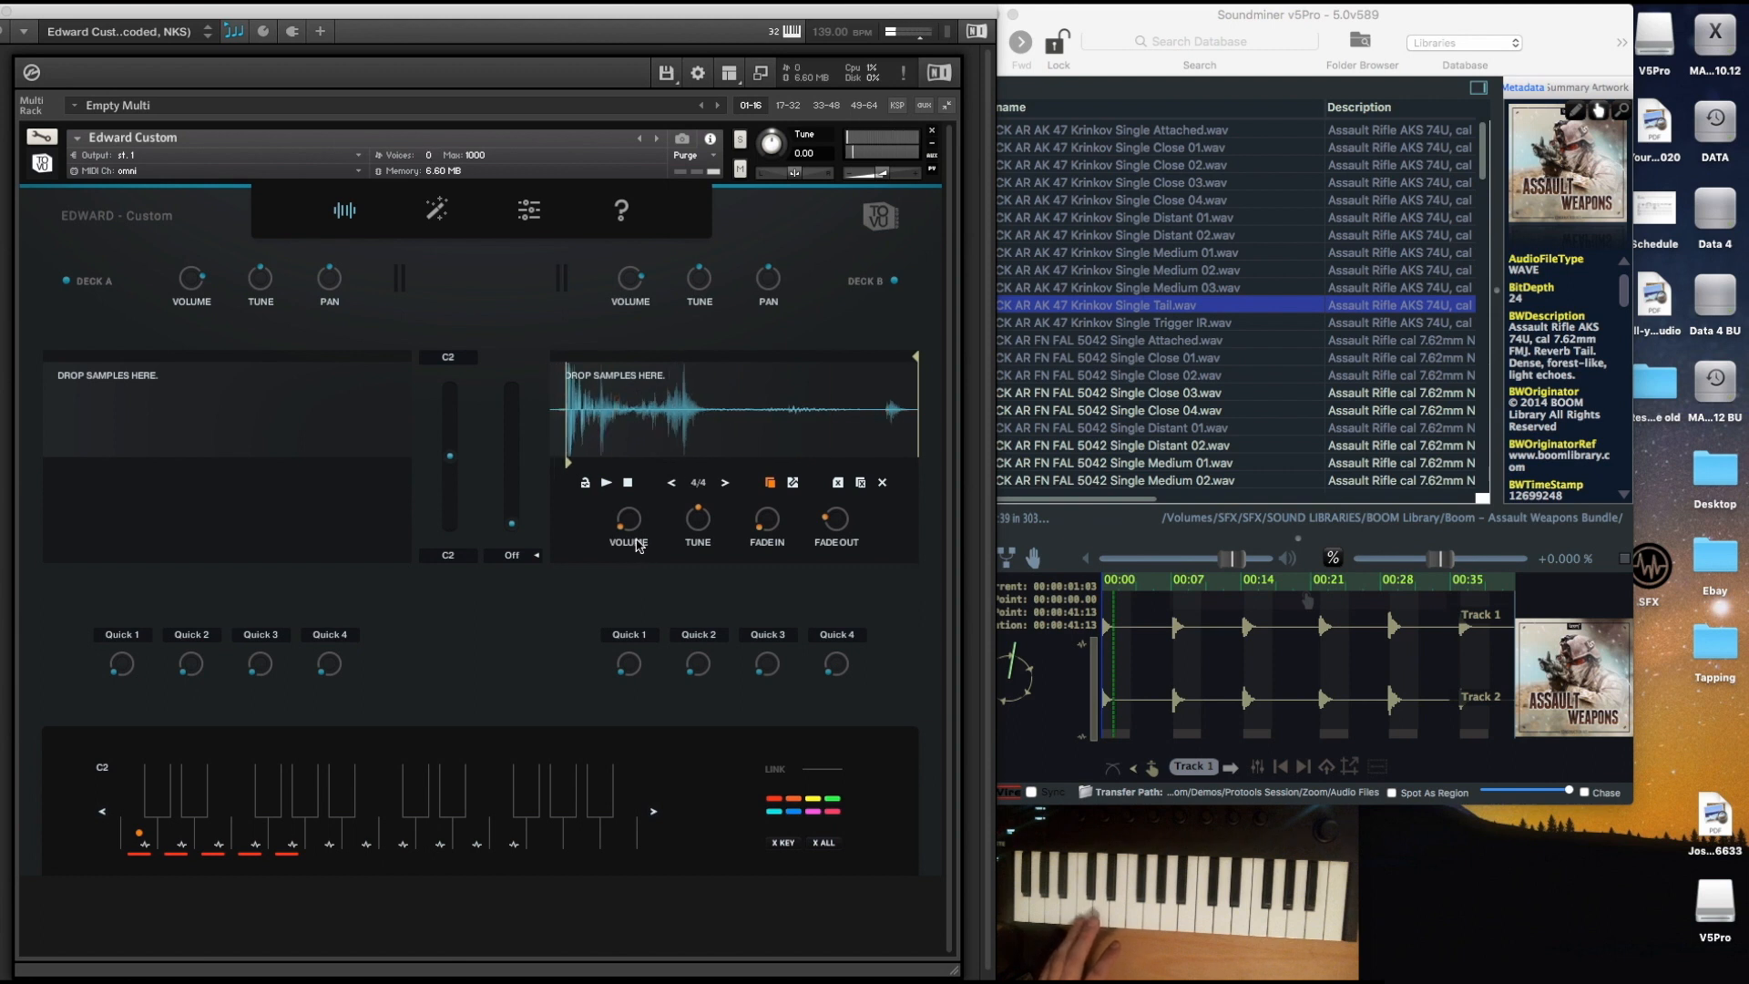
mouse_move(635, 529)
mouse_down()
mouse_move(633, 425)
mouse_move(631, 519)
mouse_up()
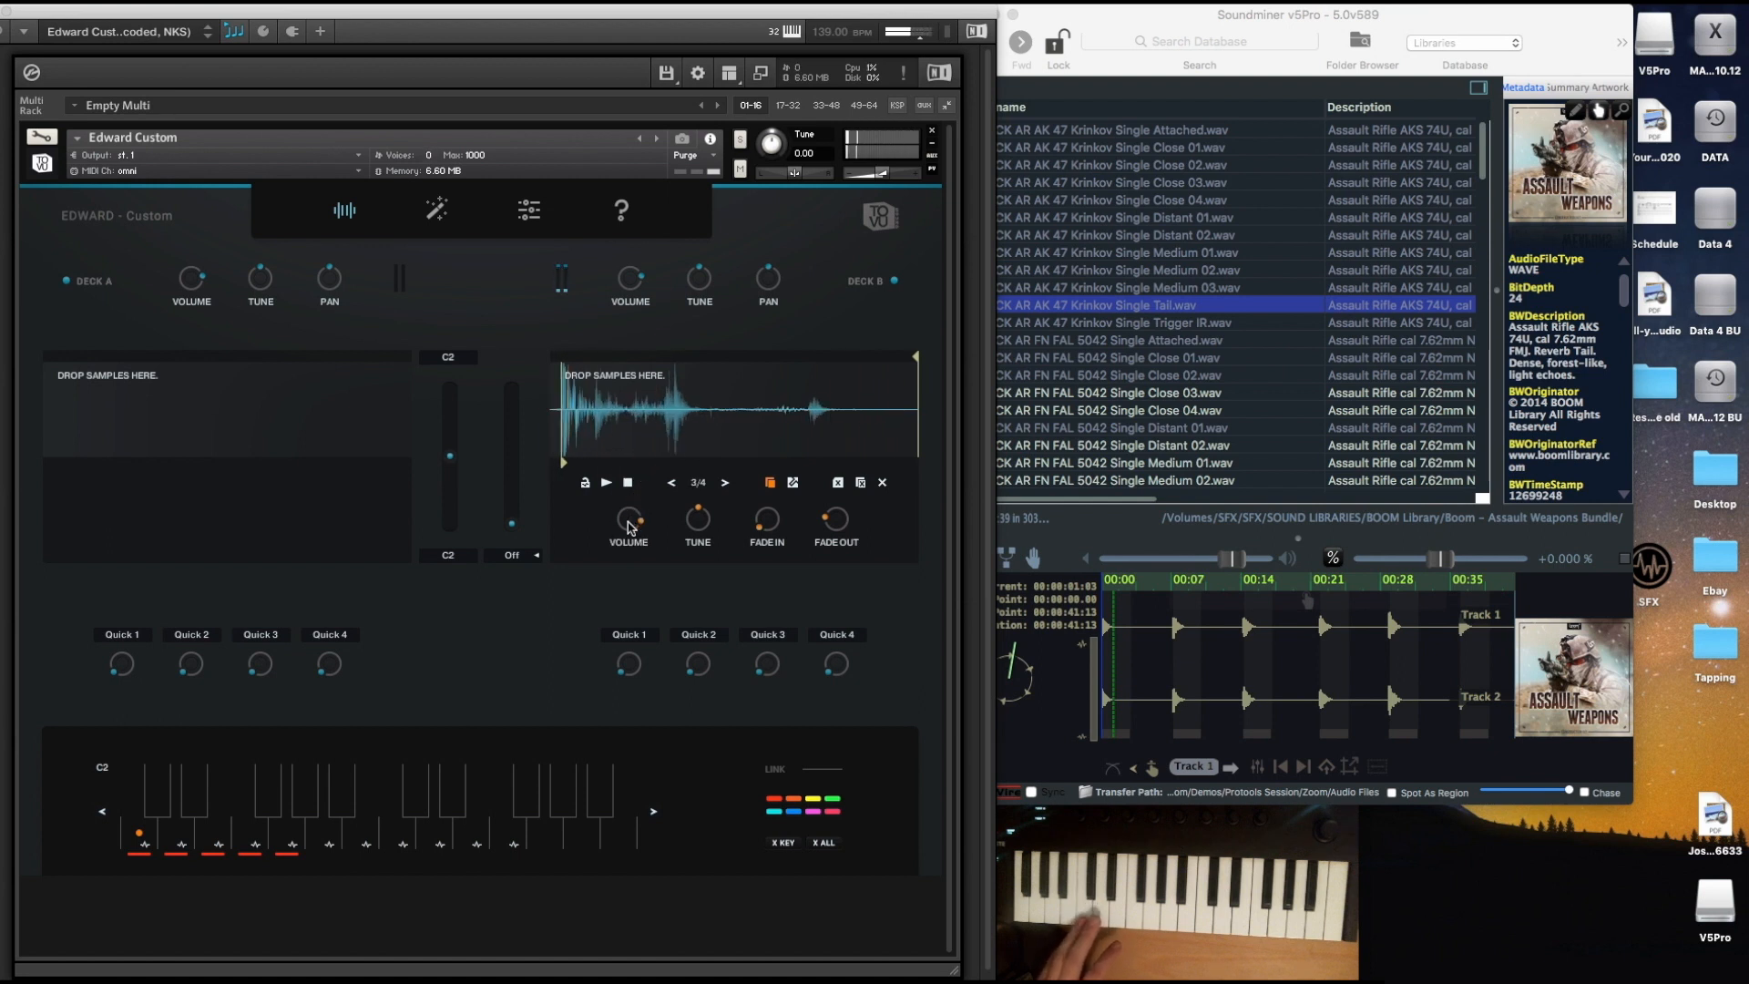
click(628, 522)
drag(629, 522, 633, 563)
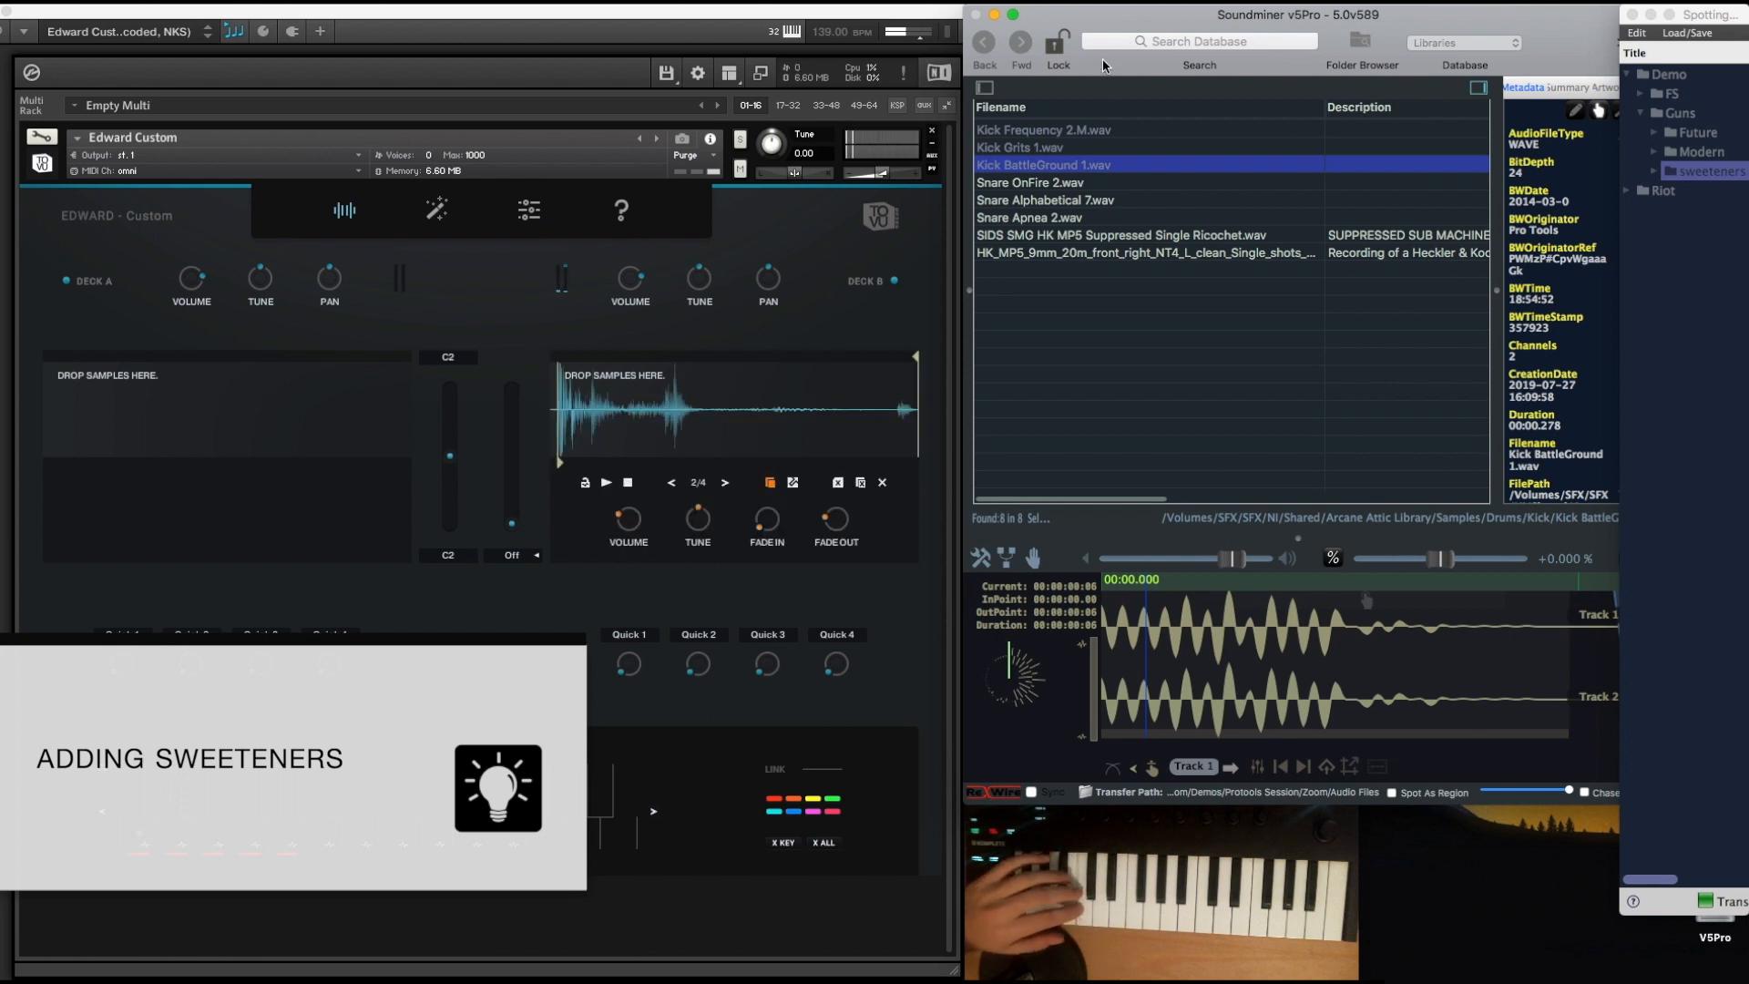
Import Kick BattleGround 1.wav into Deck B on key C#2 as a sweetener and assign that key to the red link group.
click(1084, 151)
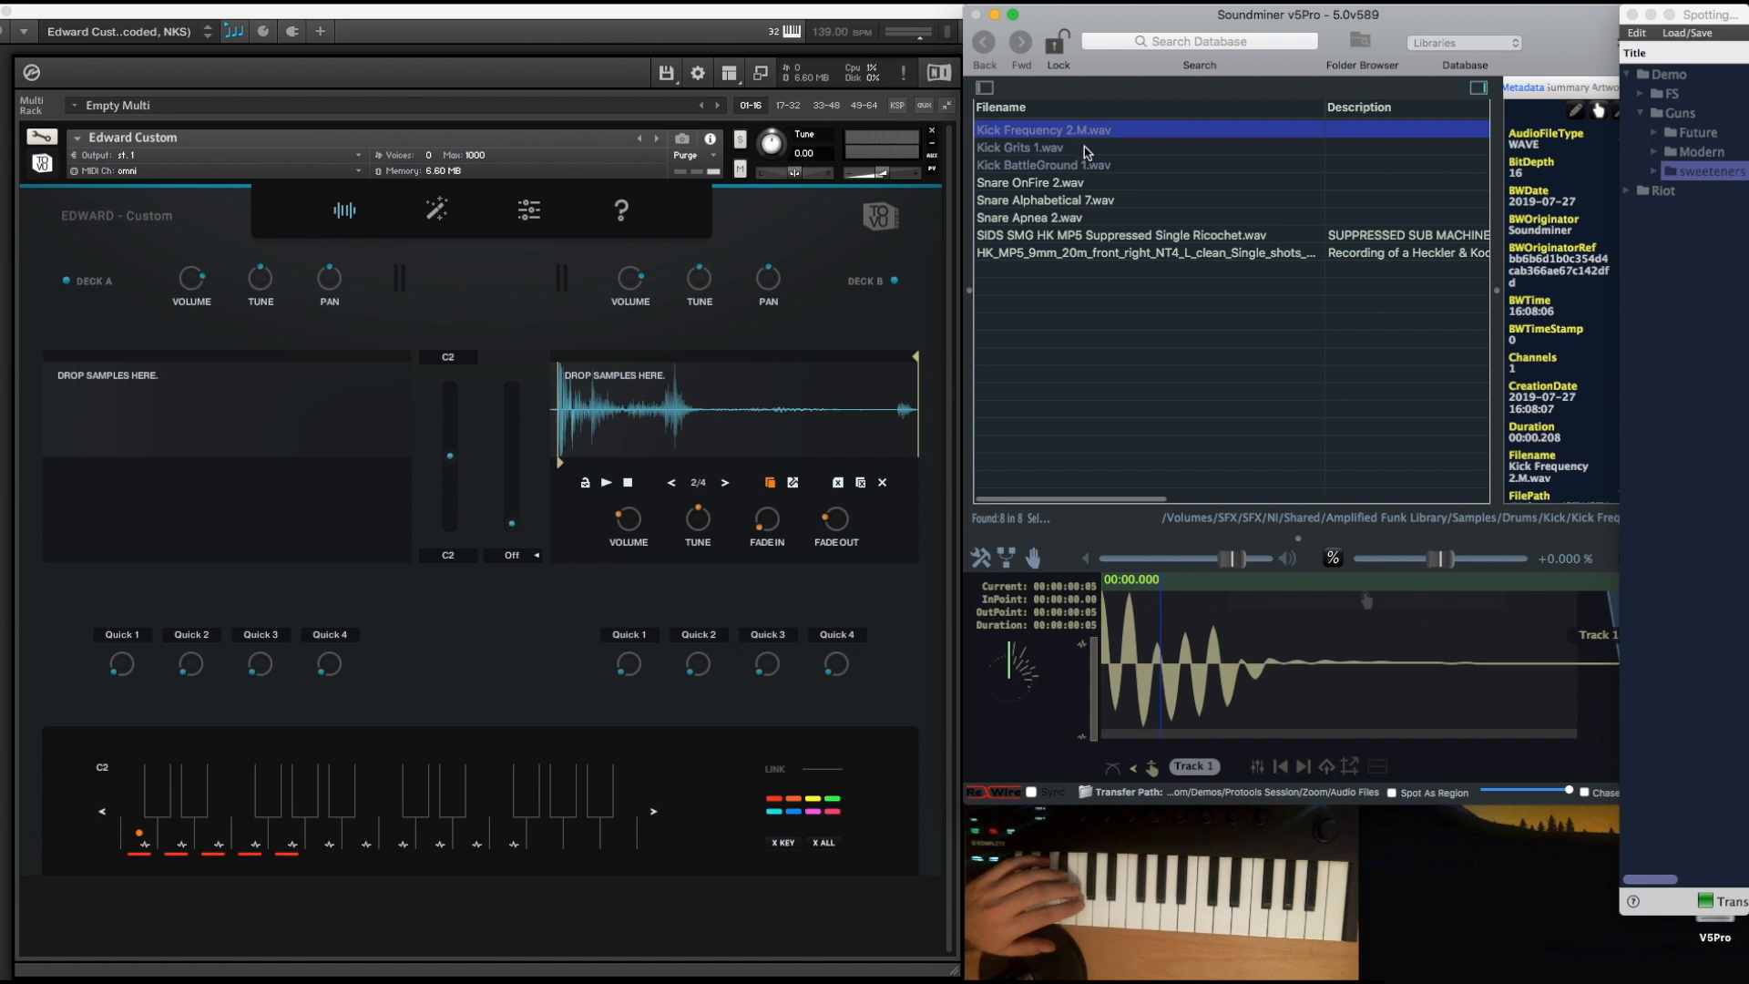
click(1086, 165)
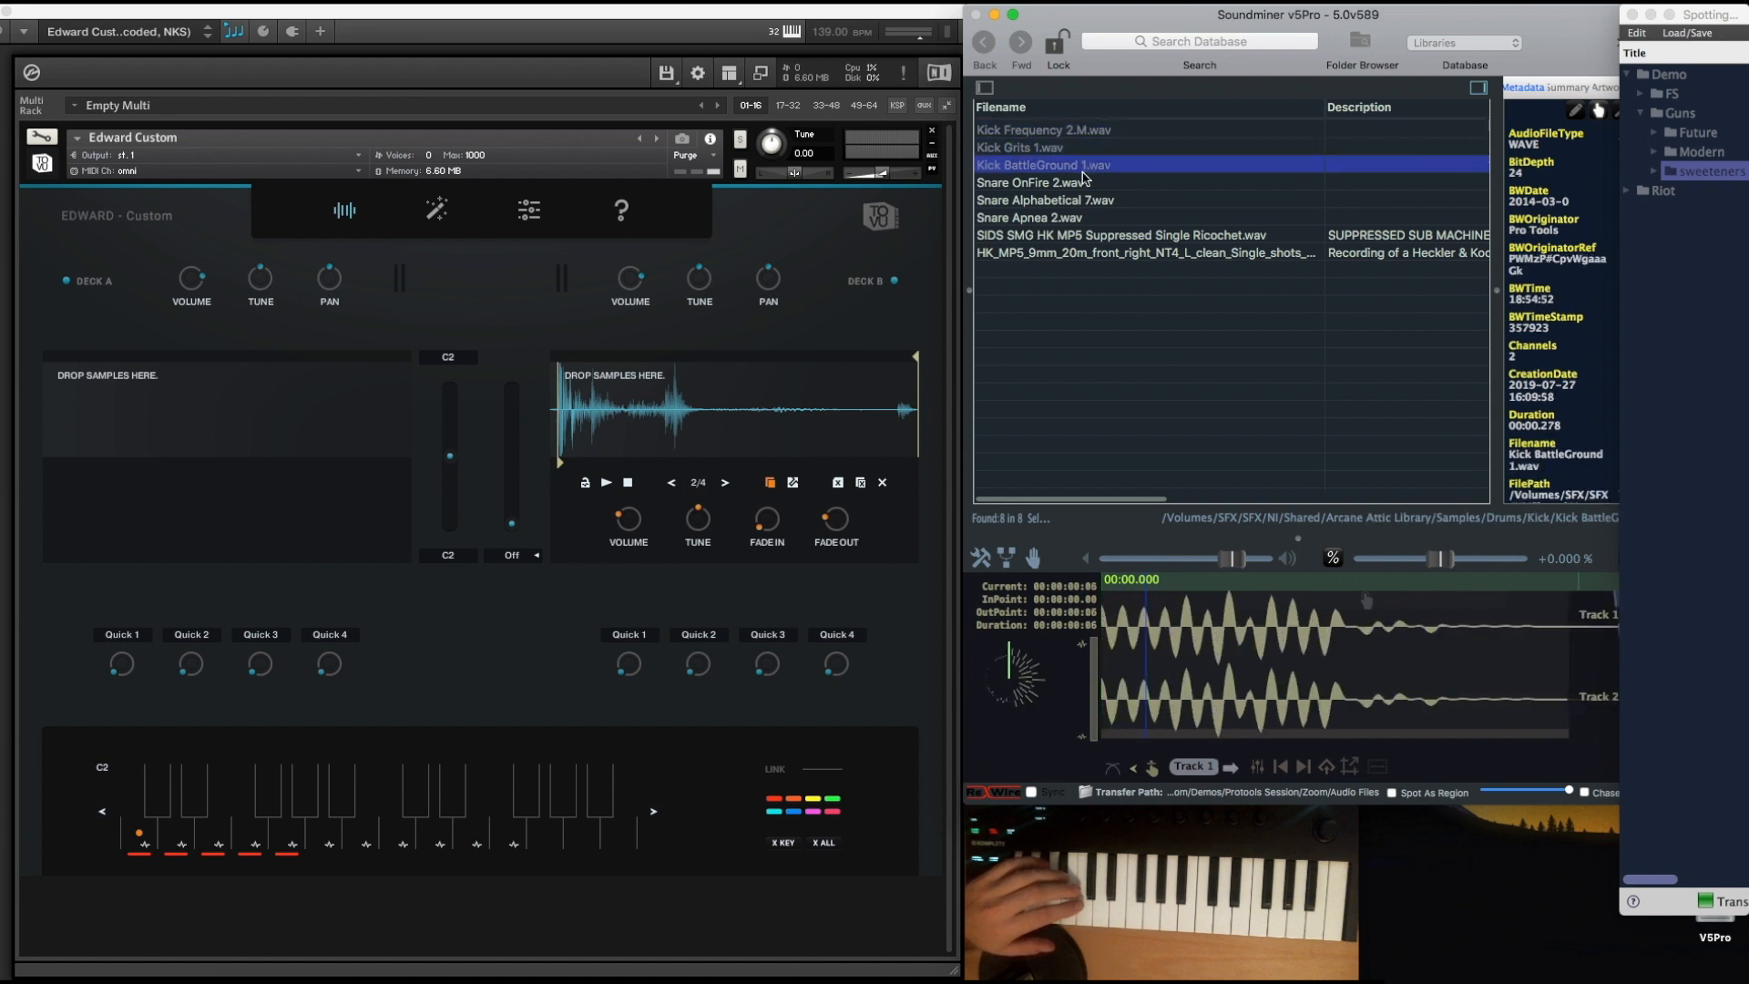
click(1078, 185)
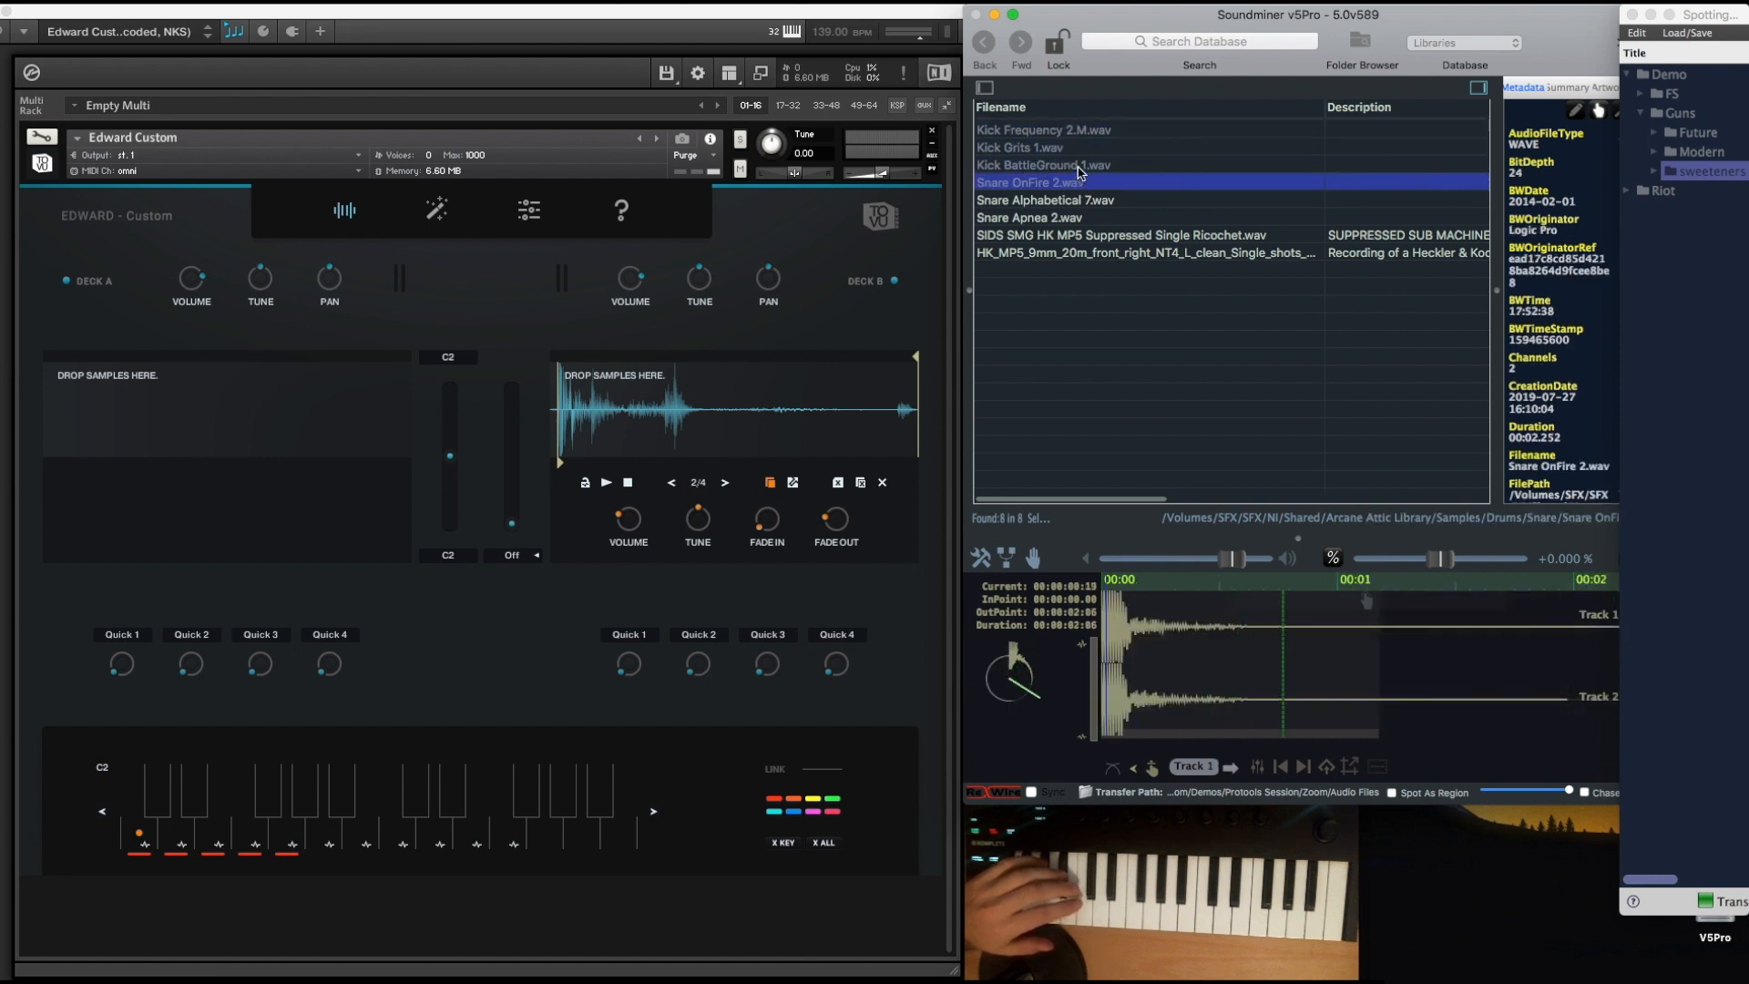
click(1081, 169)
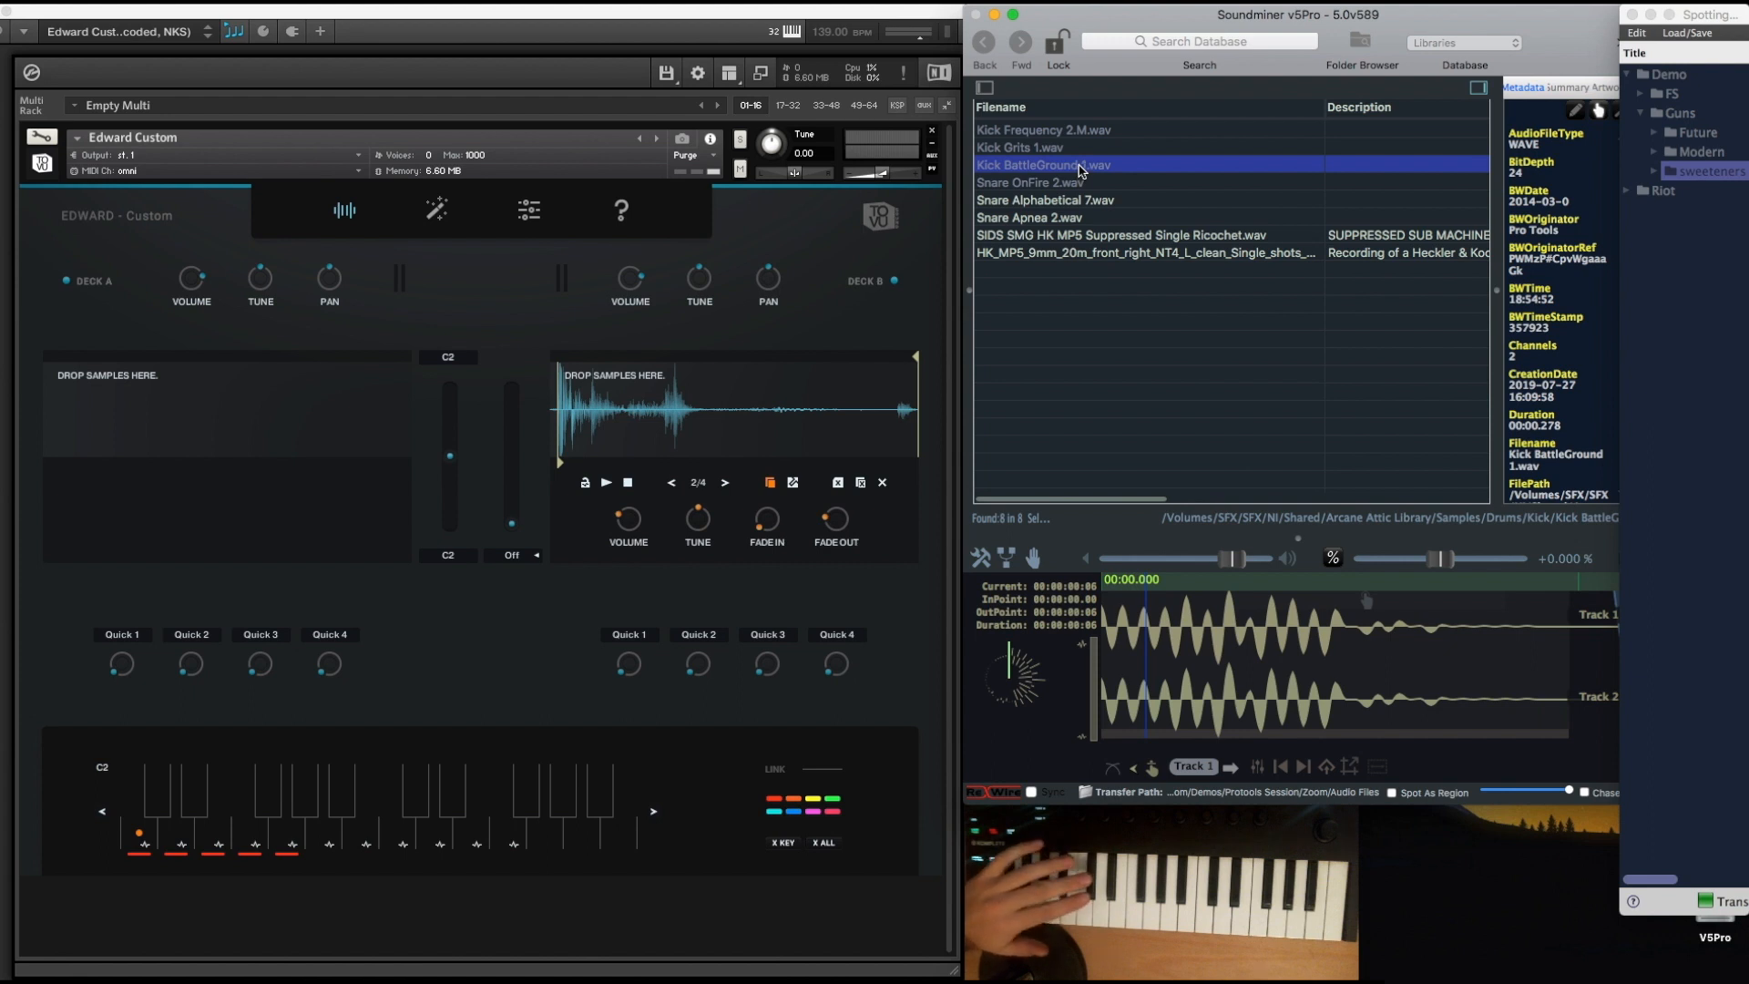
drag(1080, 170, 683, 416)
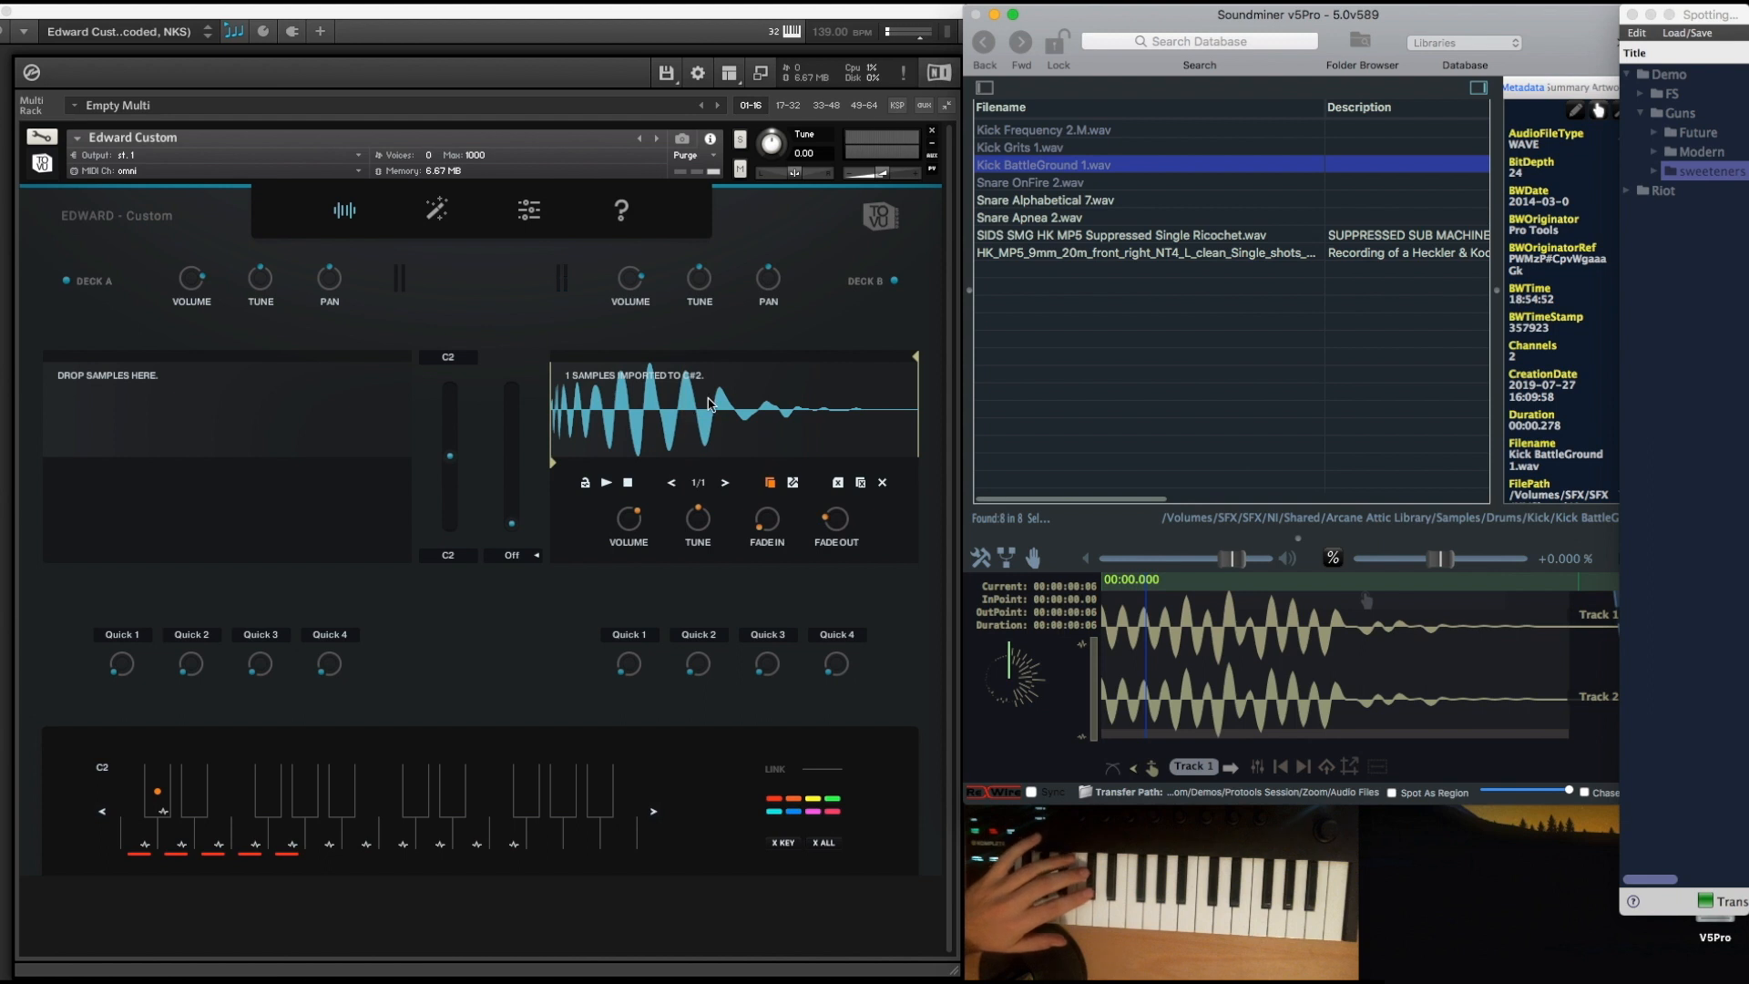
click(772, 803)
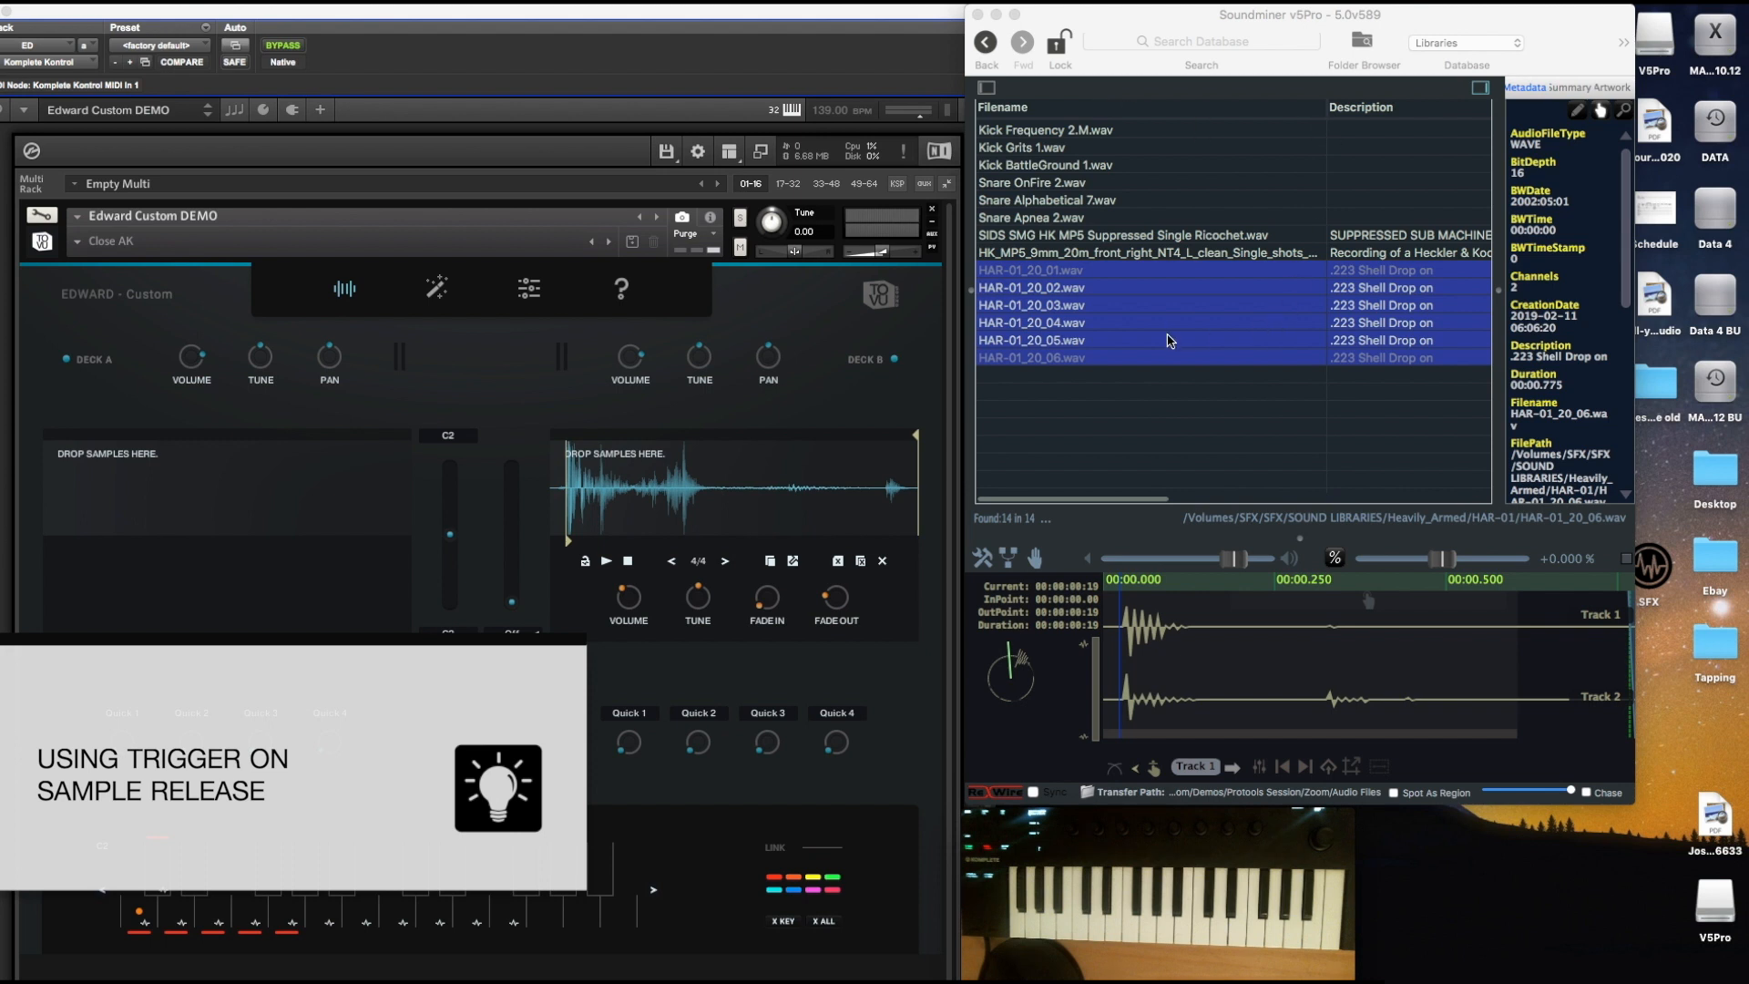
Import the six .223 shell drop files, HAR-01_20_01 through HAR-01_20_06, into Deck A on key C2.
drag(1118, 347, 238, 488)
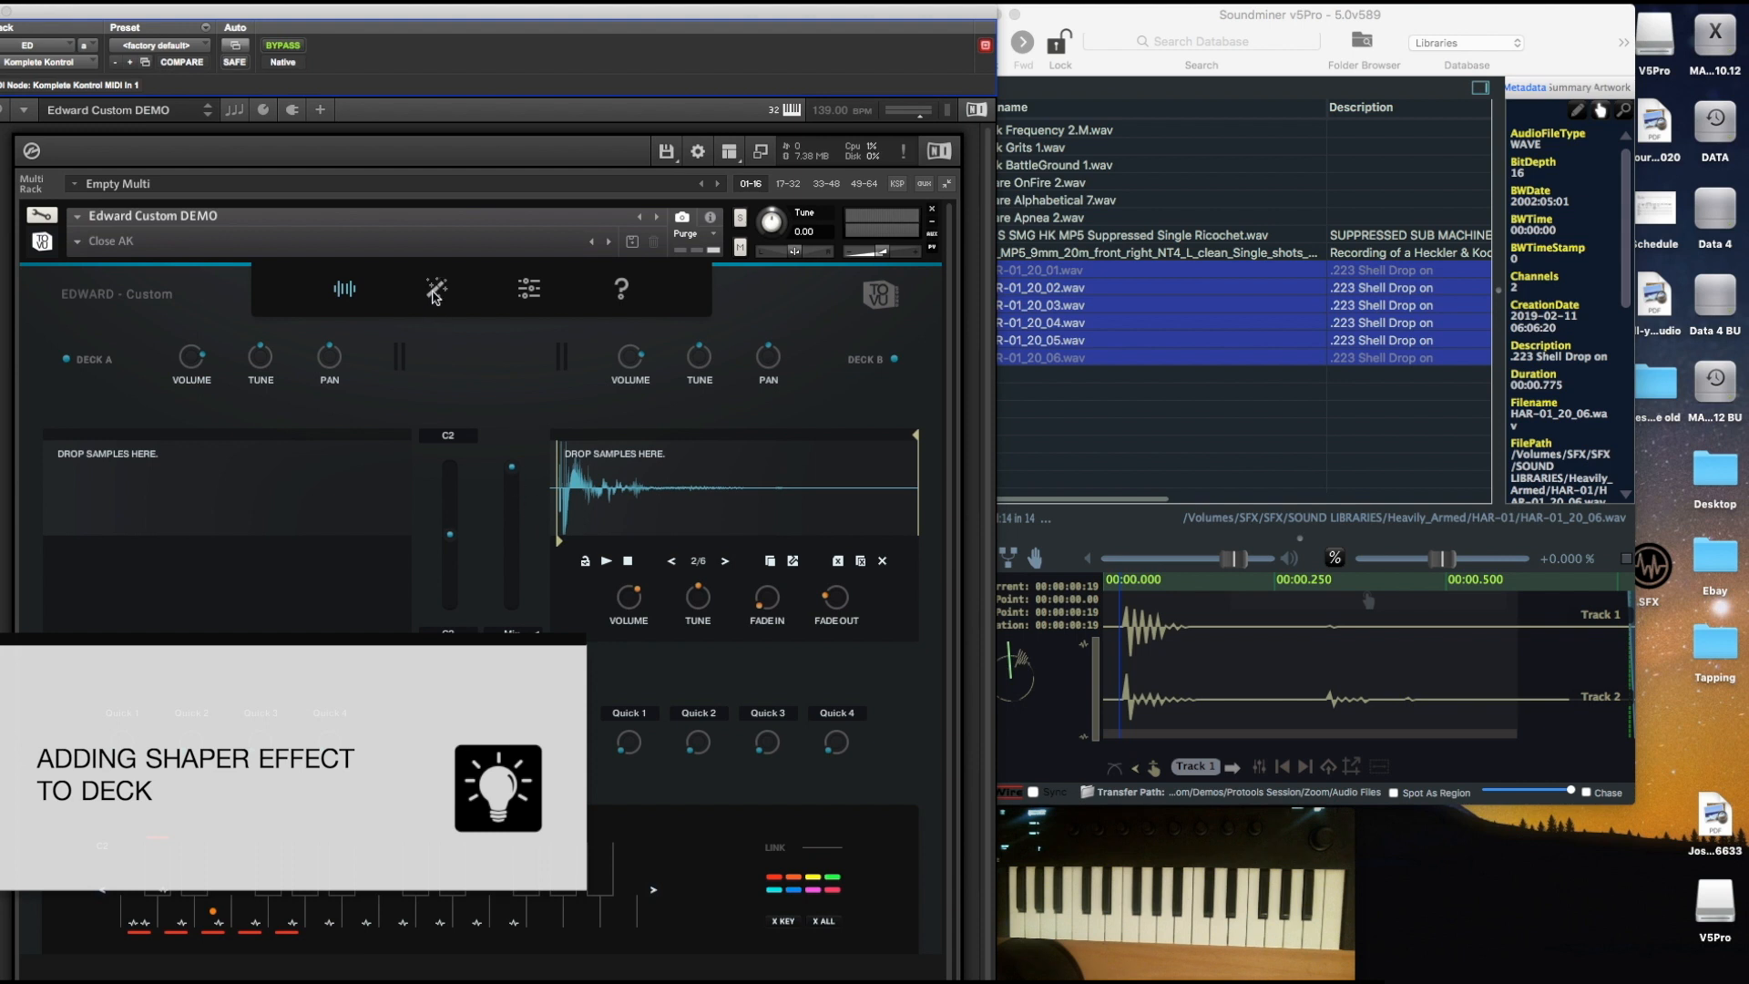
Add a Shaper to Deck B's first effect slot, raising its attack and lowering its sustain.
click(435, 291)
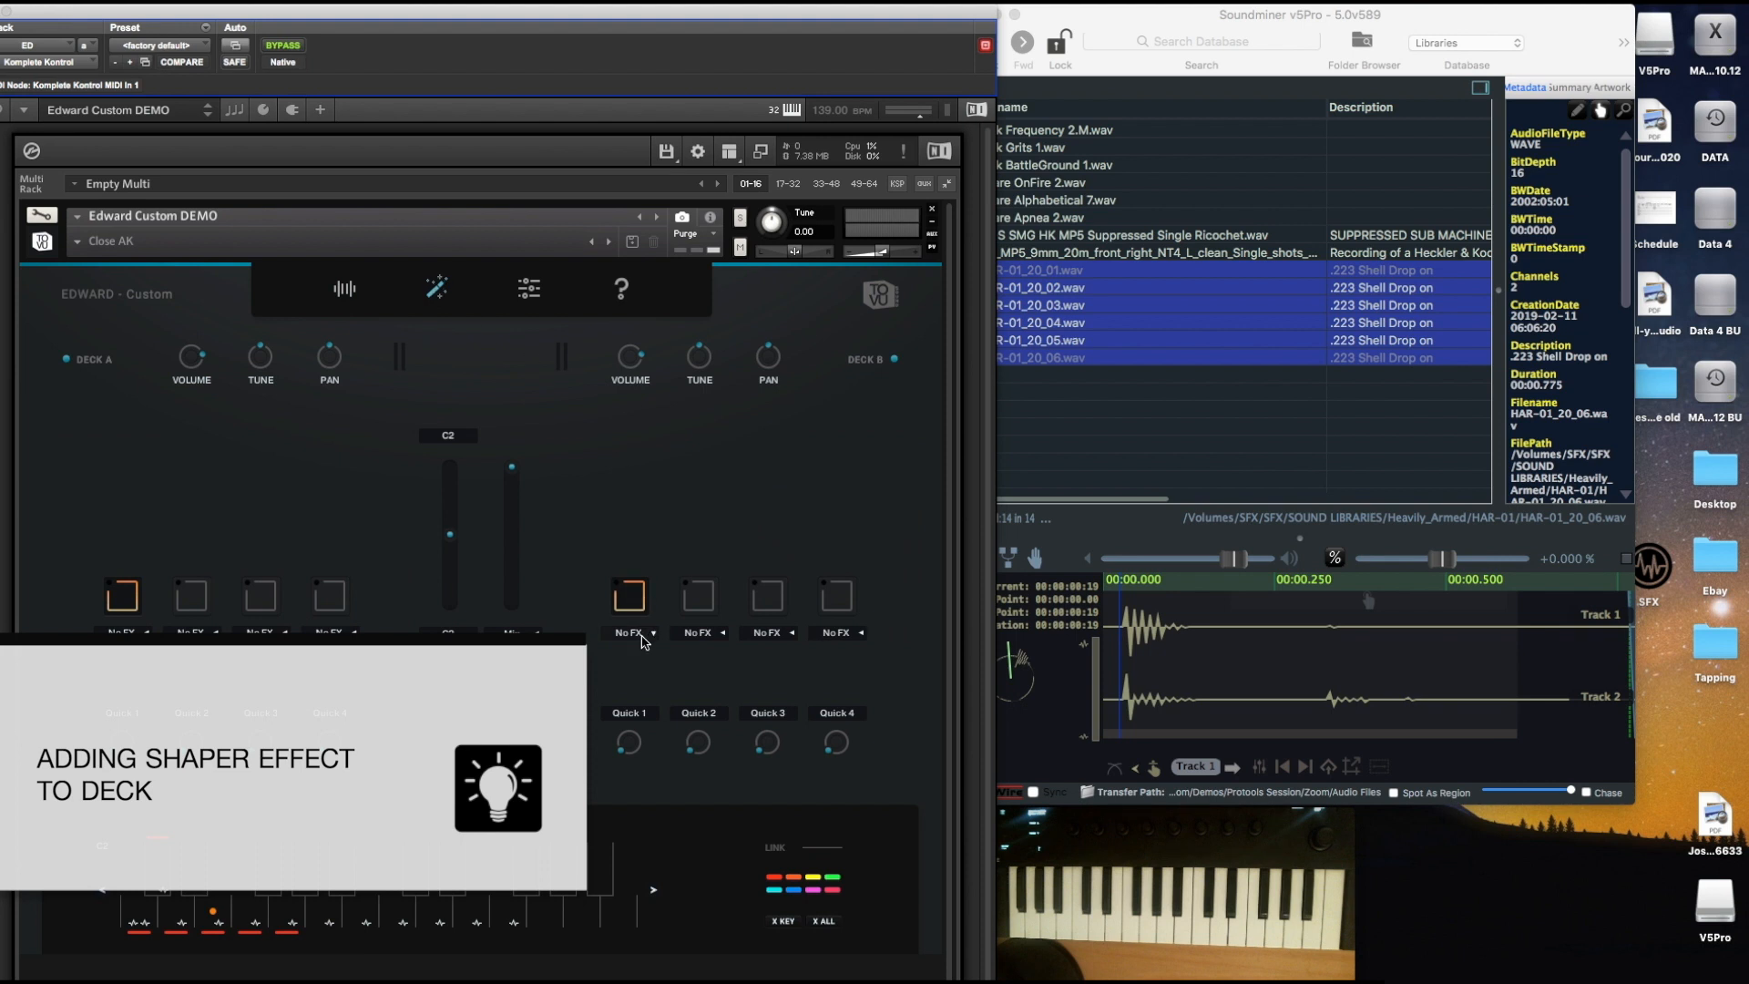
click(641, 635)
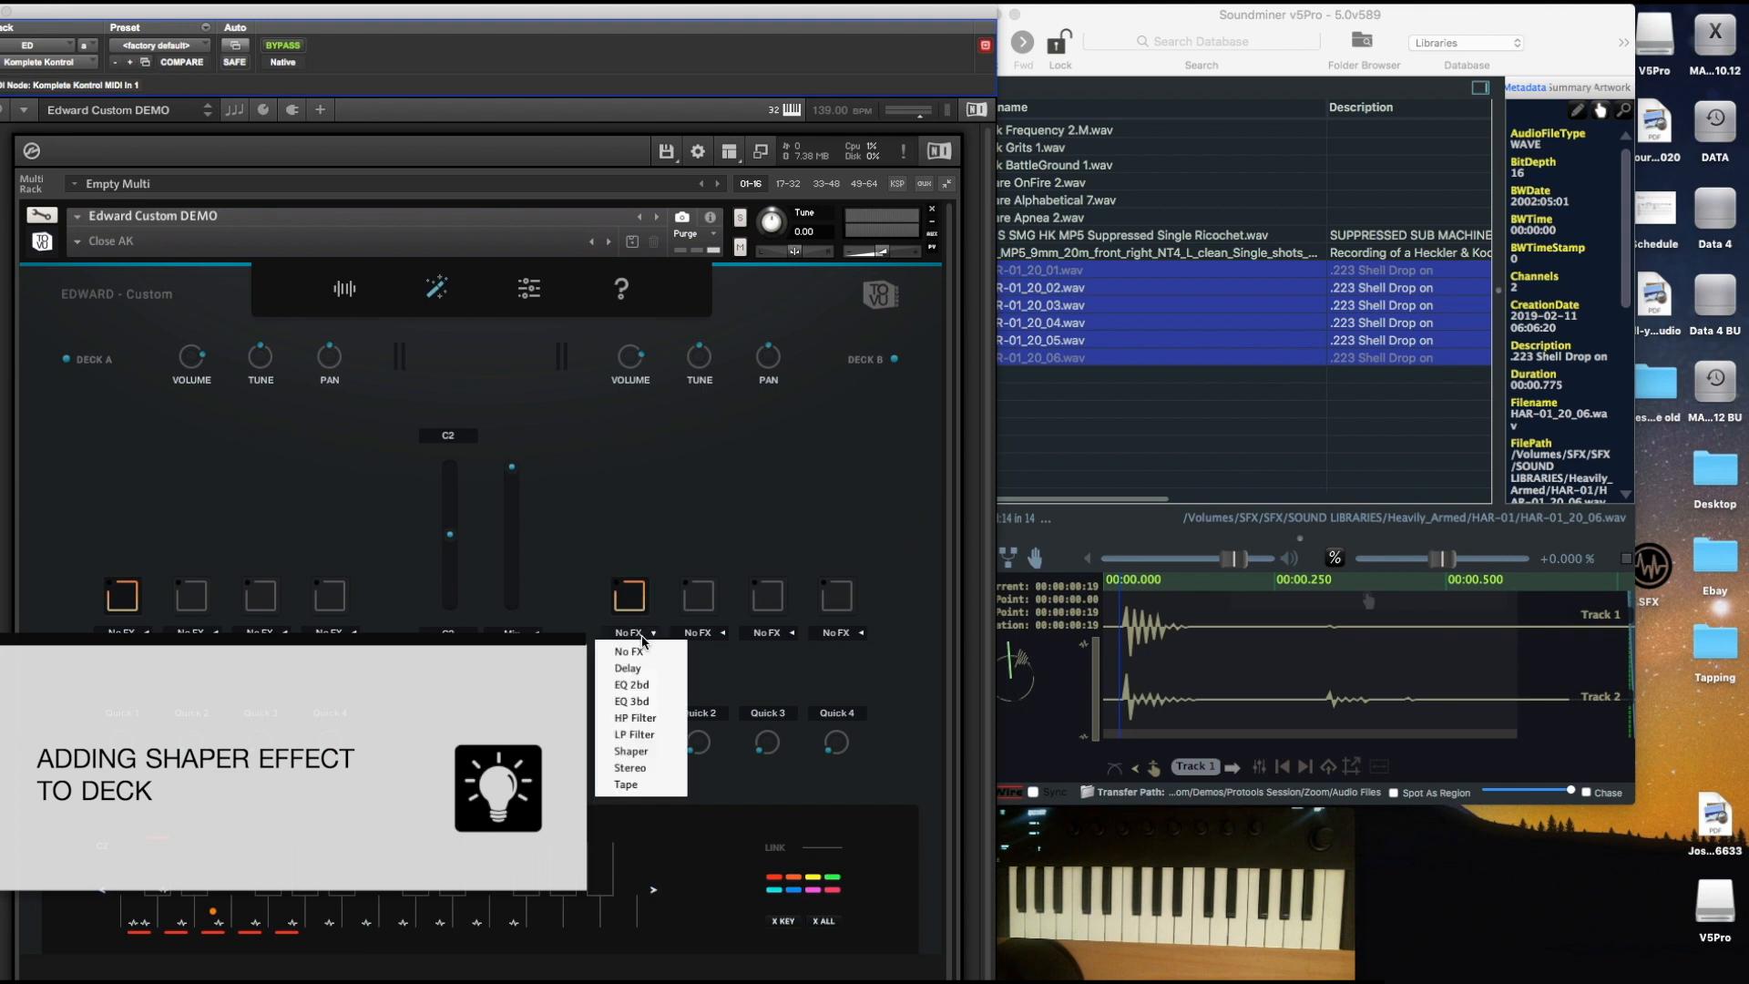
click(648, 751)
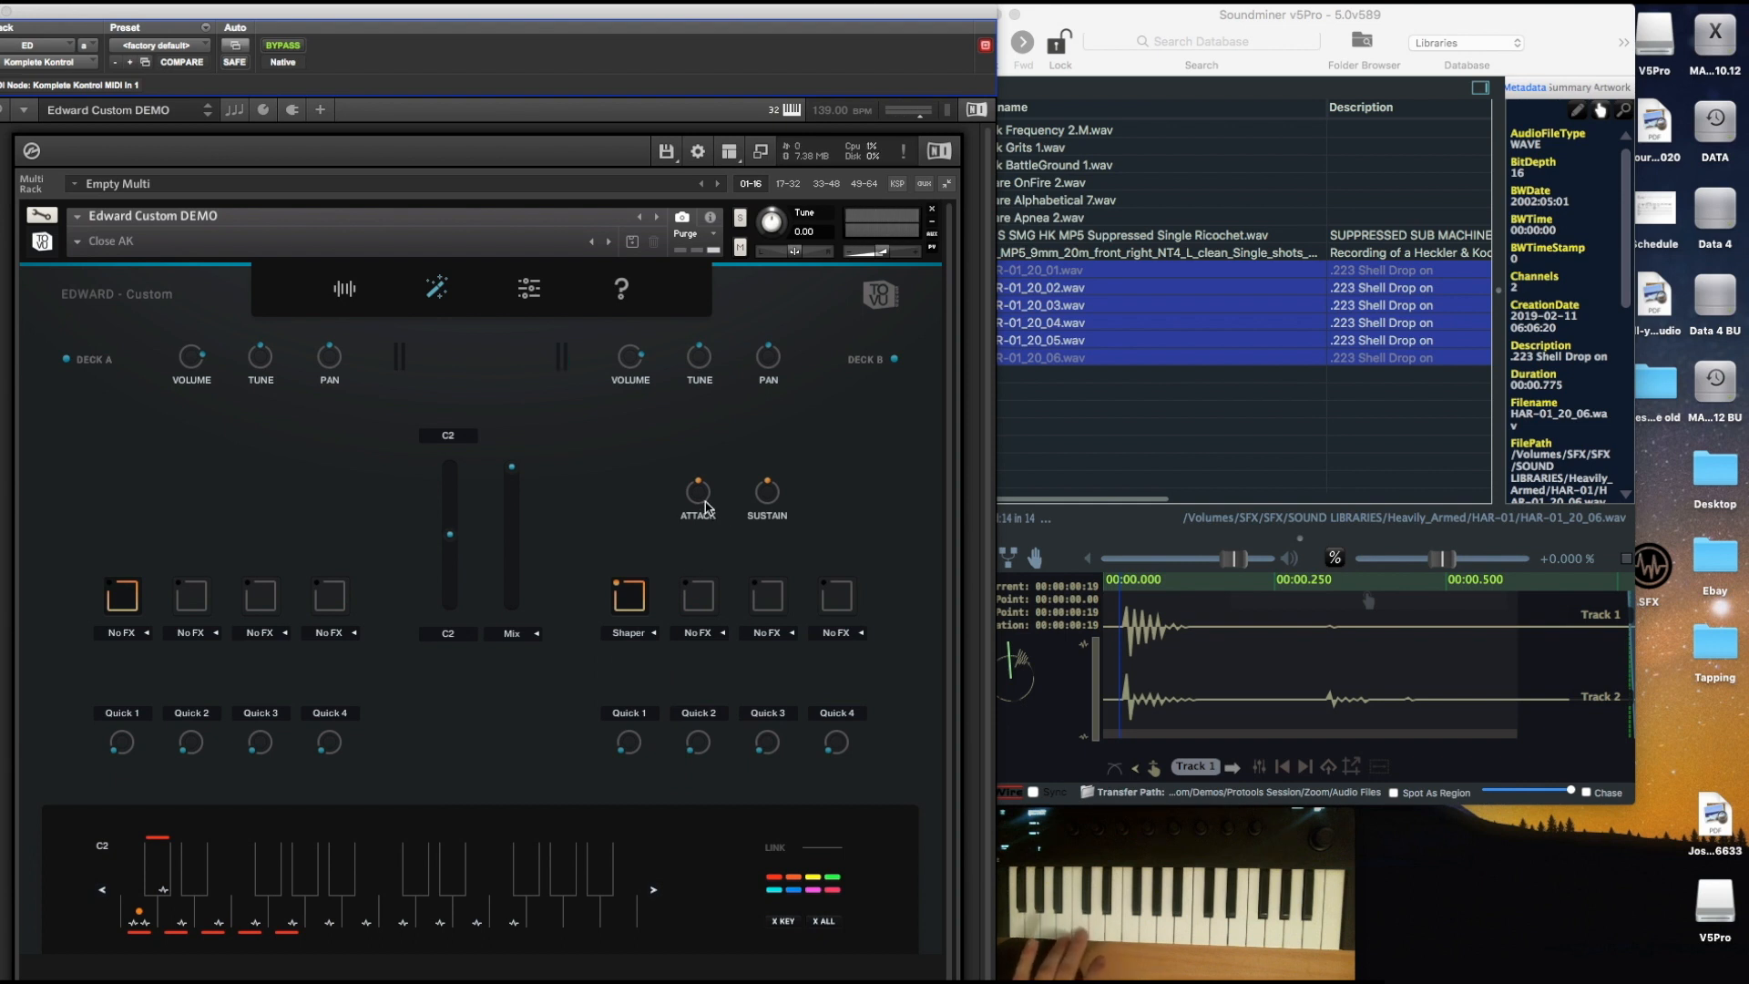
drag(700, 504, 701, 505)
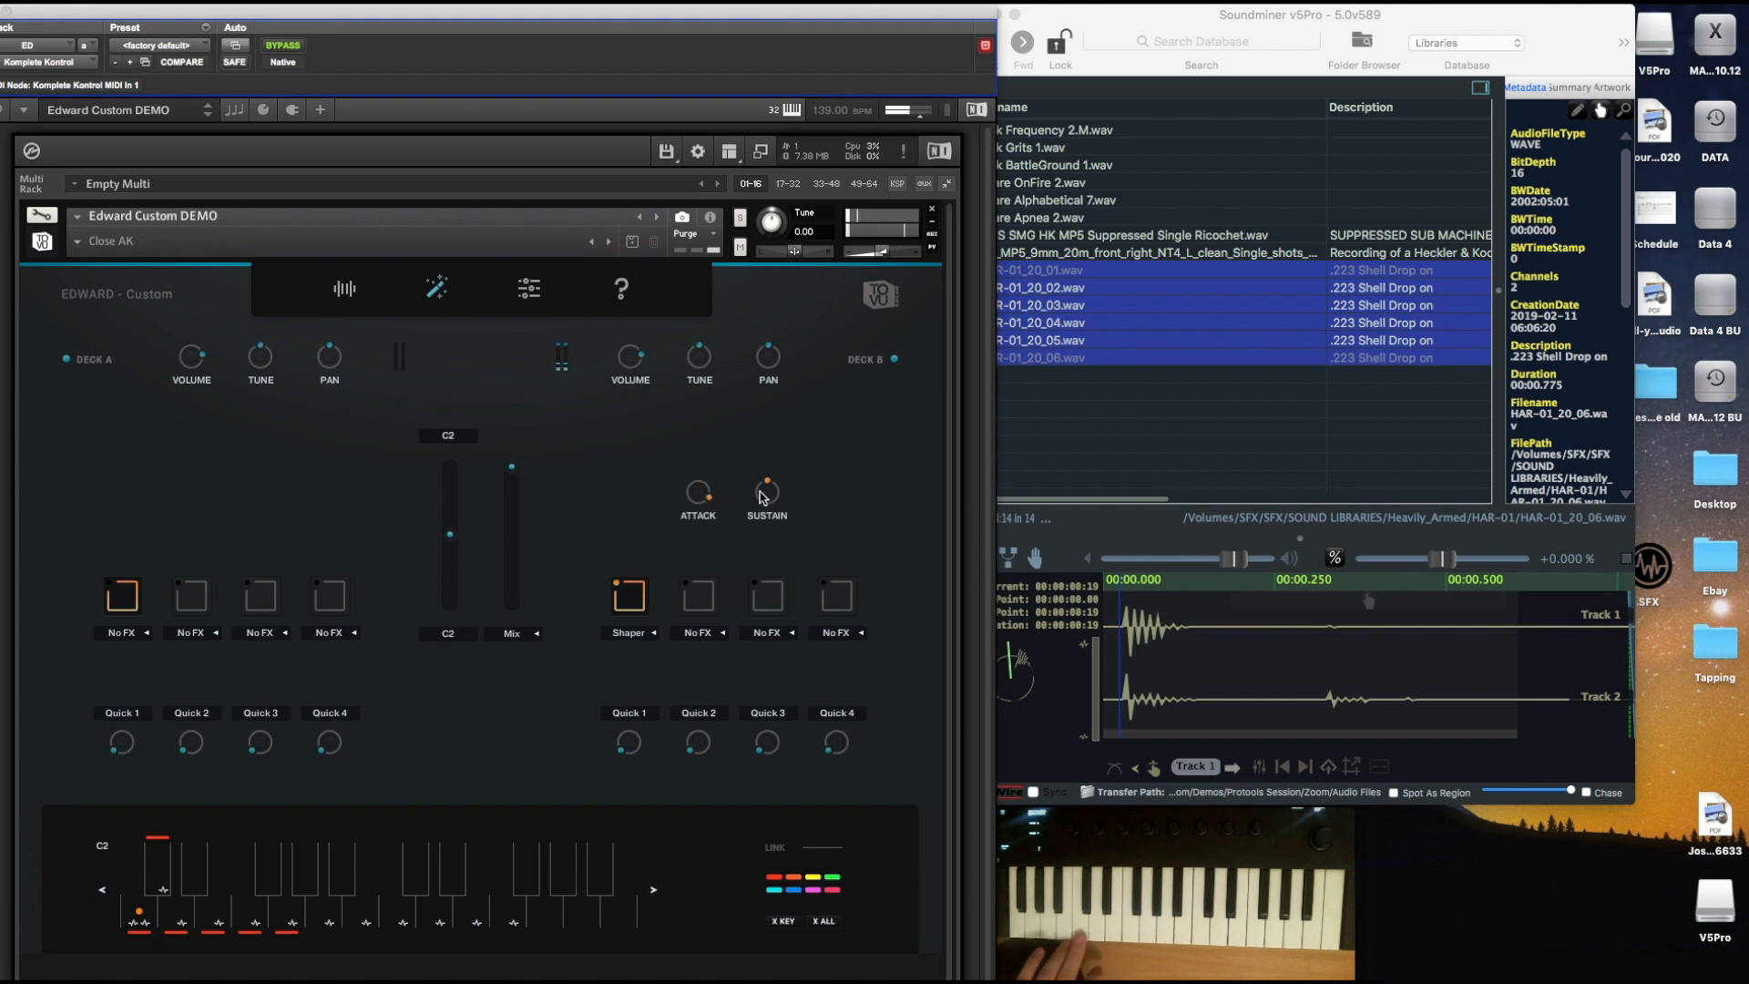
drag(770, 506, 771, 542)
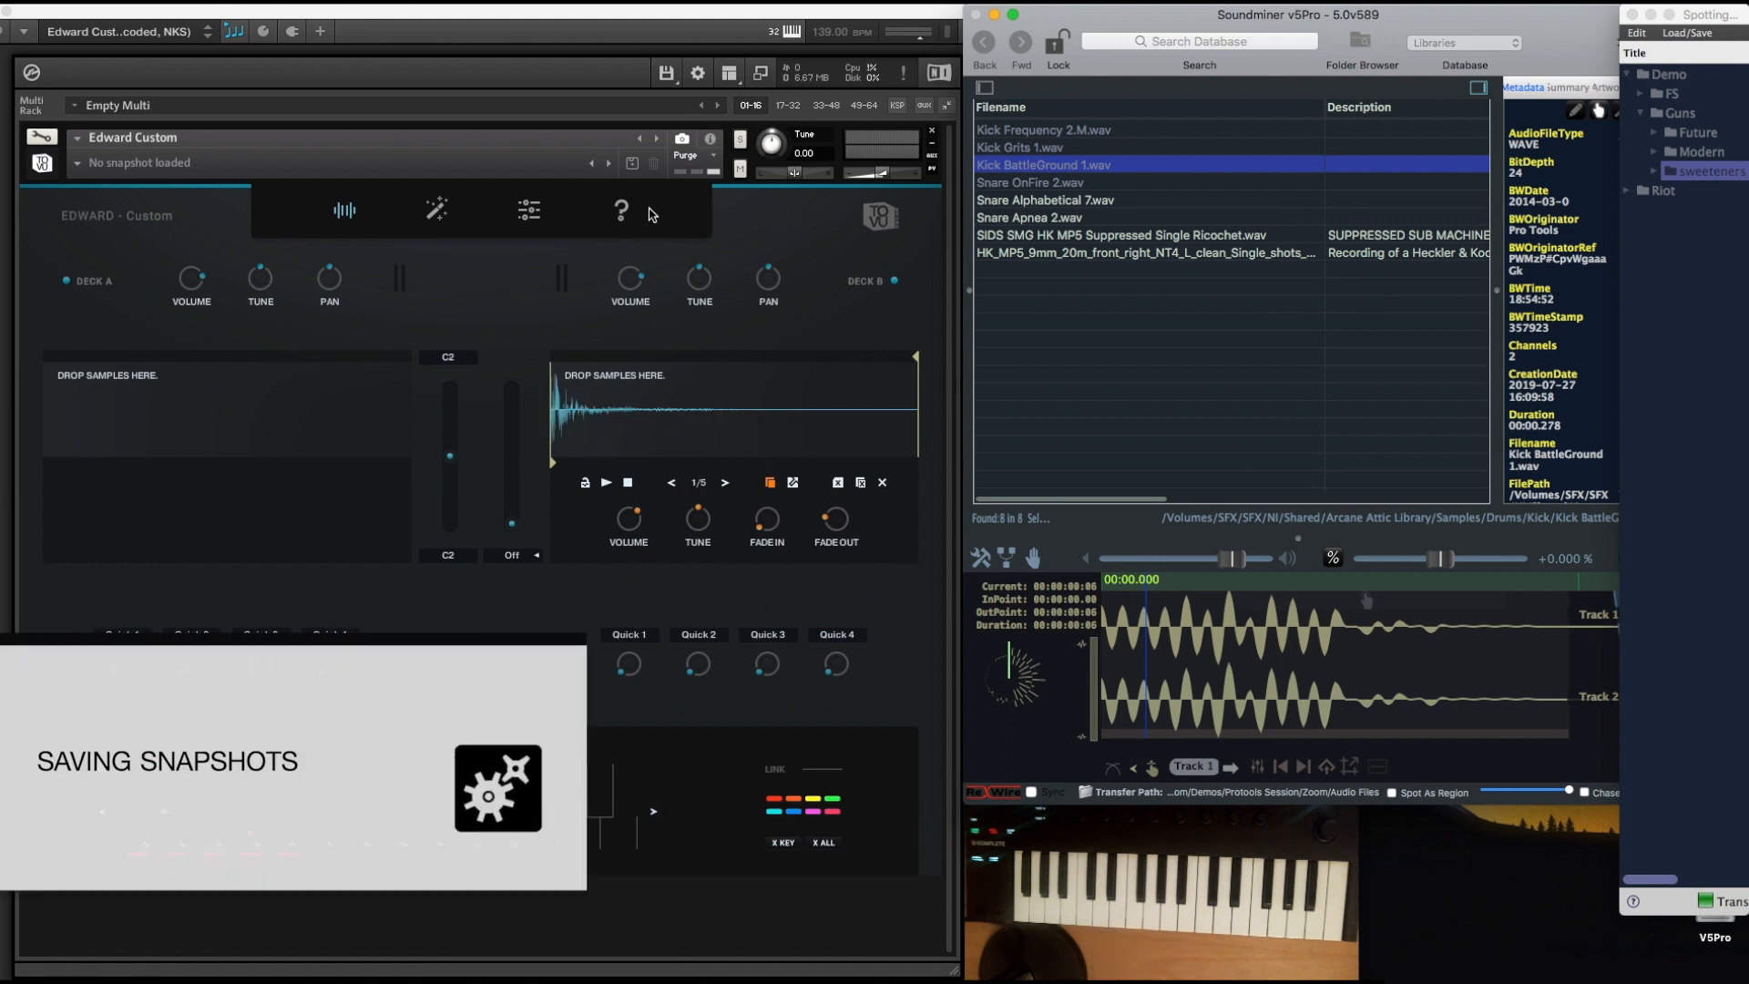
Switch the instrument header to snapshot view and save the current setup as a snapshot named Close Gun.
click(709, 140)
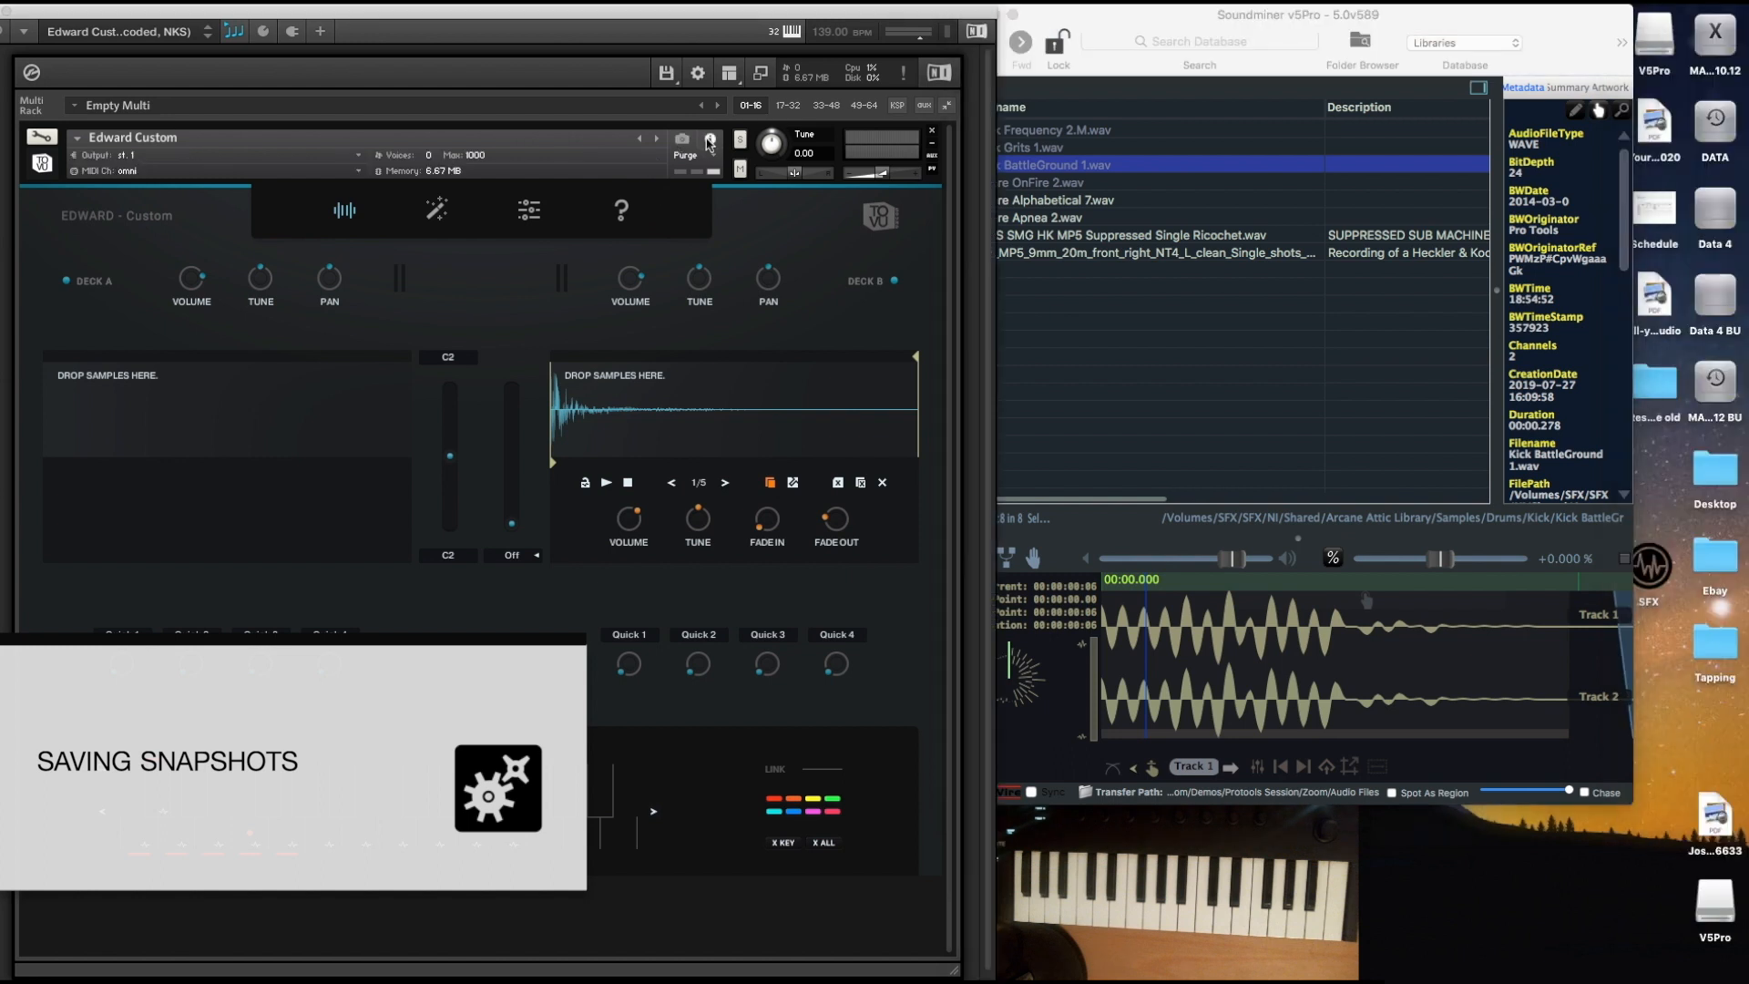
click(683, 141)
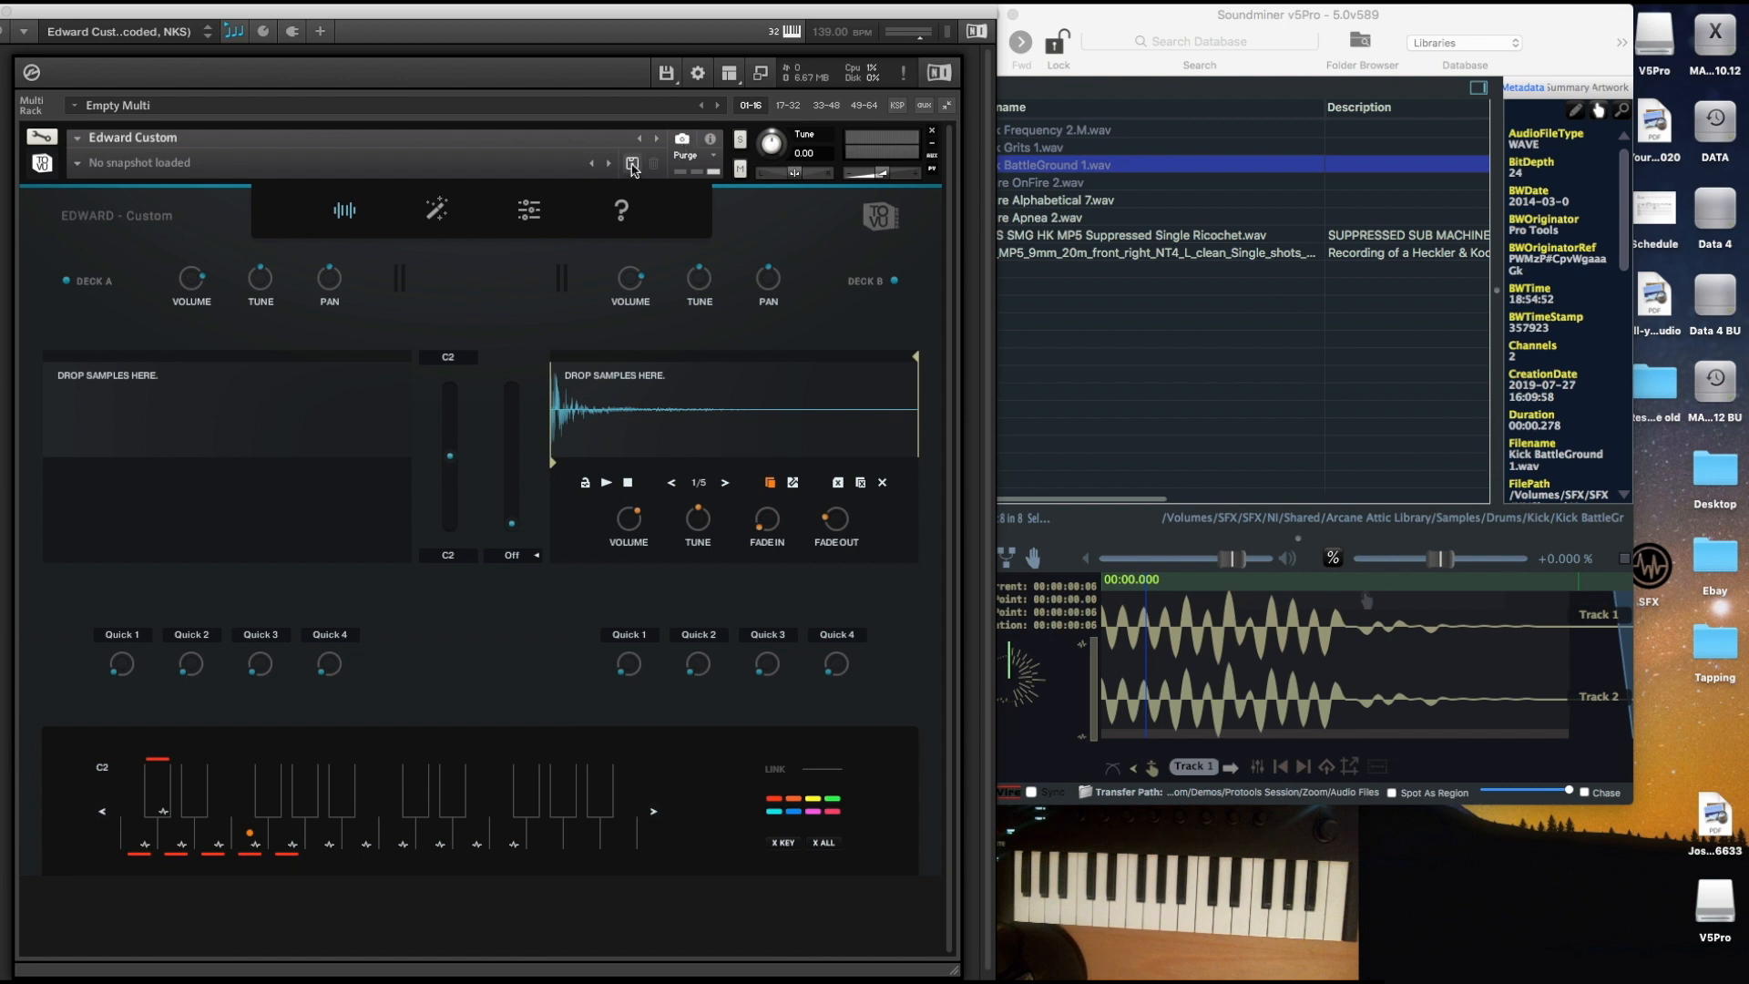
click(632, 164)
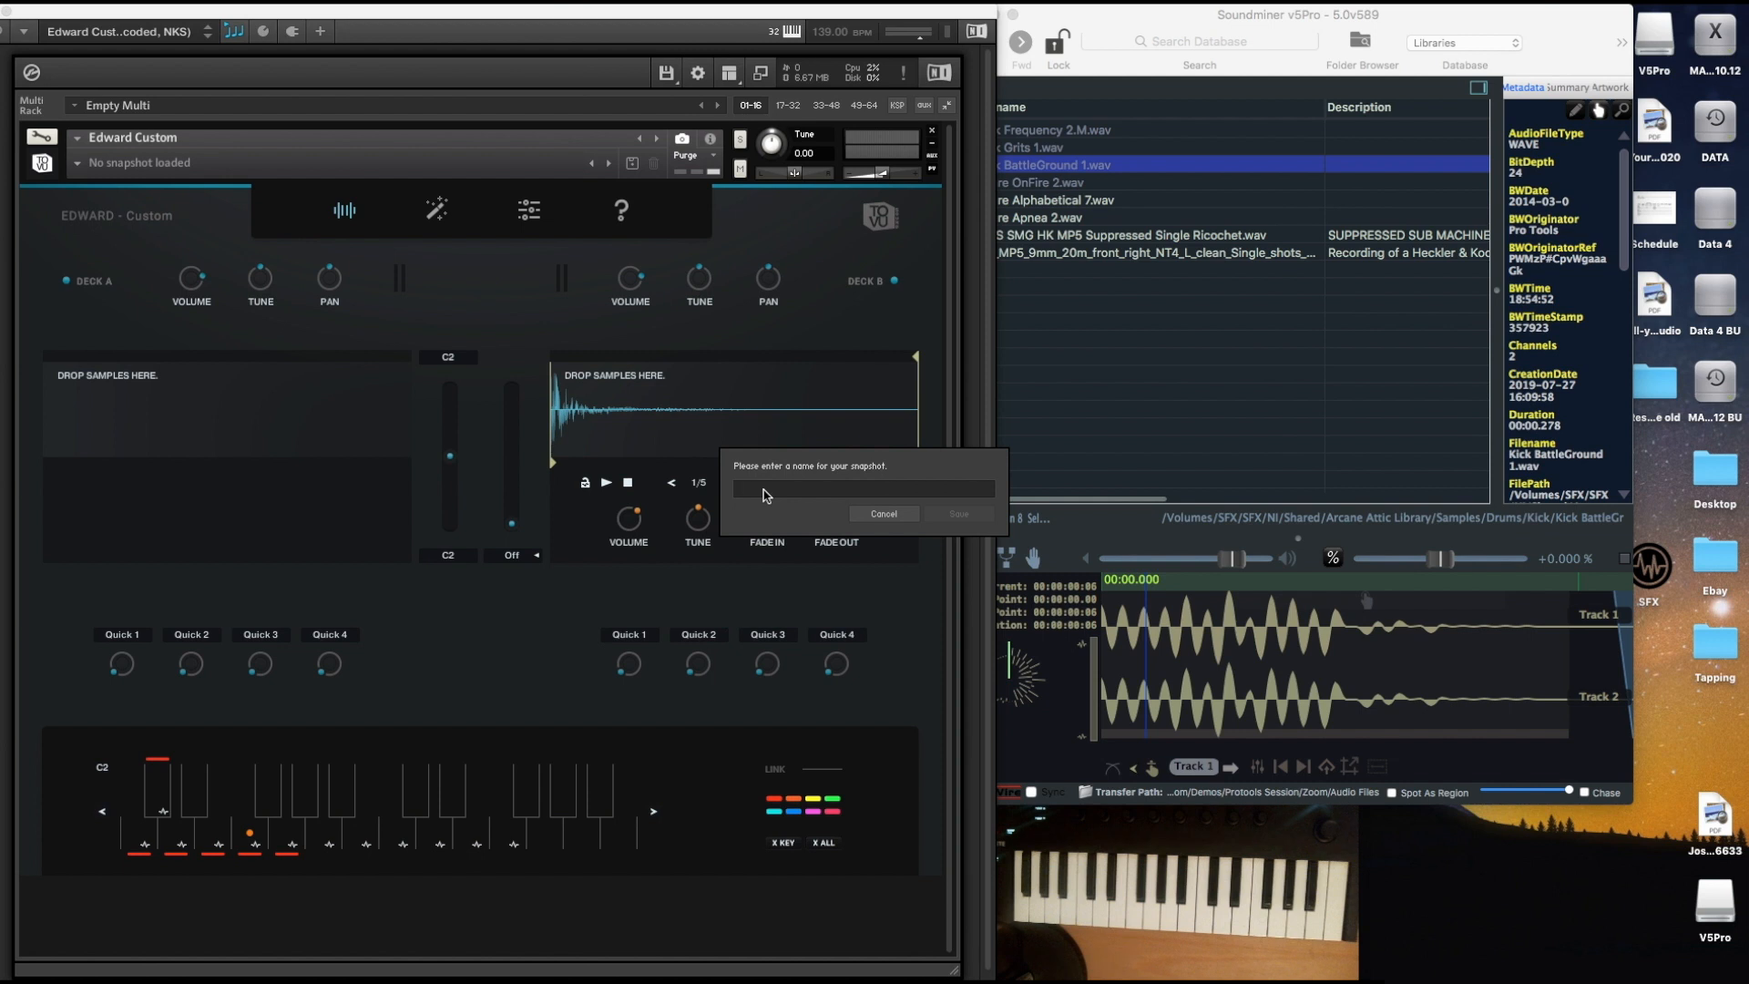
text(Close Gun)
click(964, 515)
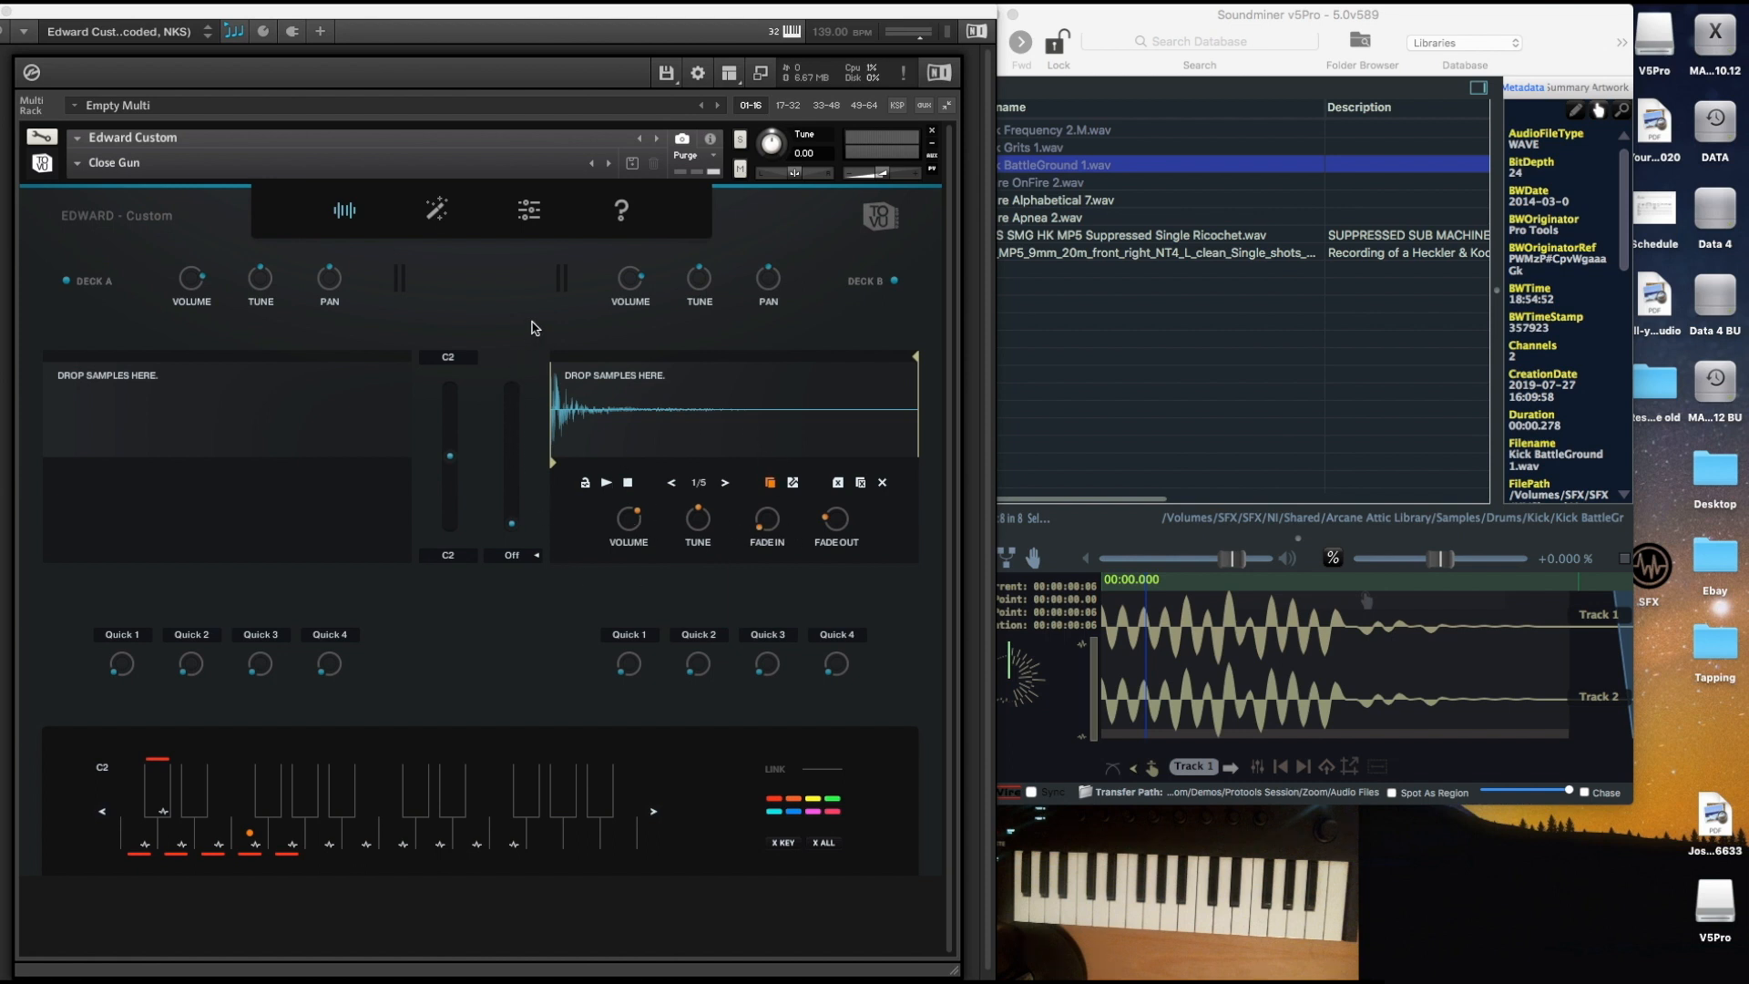
Clear all key links, link C#2, A2, B2 and F3 as the red group, and lower the F3 sample volume in Deck B.
click(1376, 93)
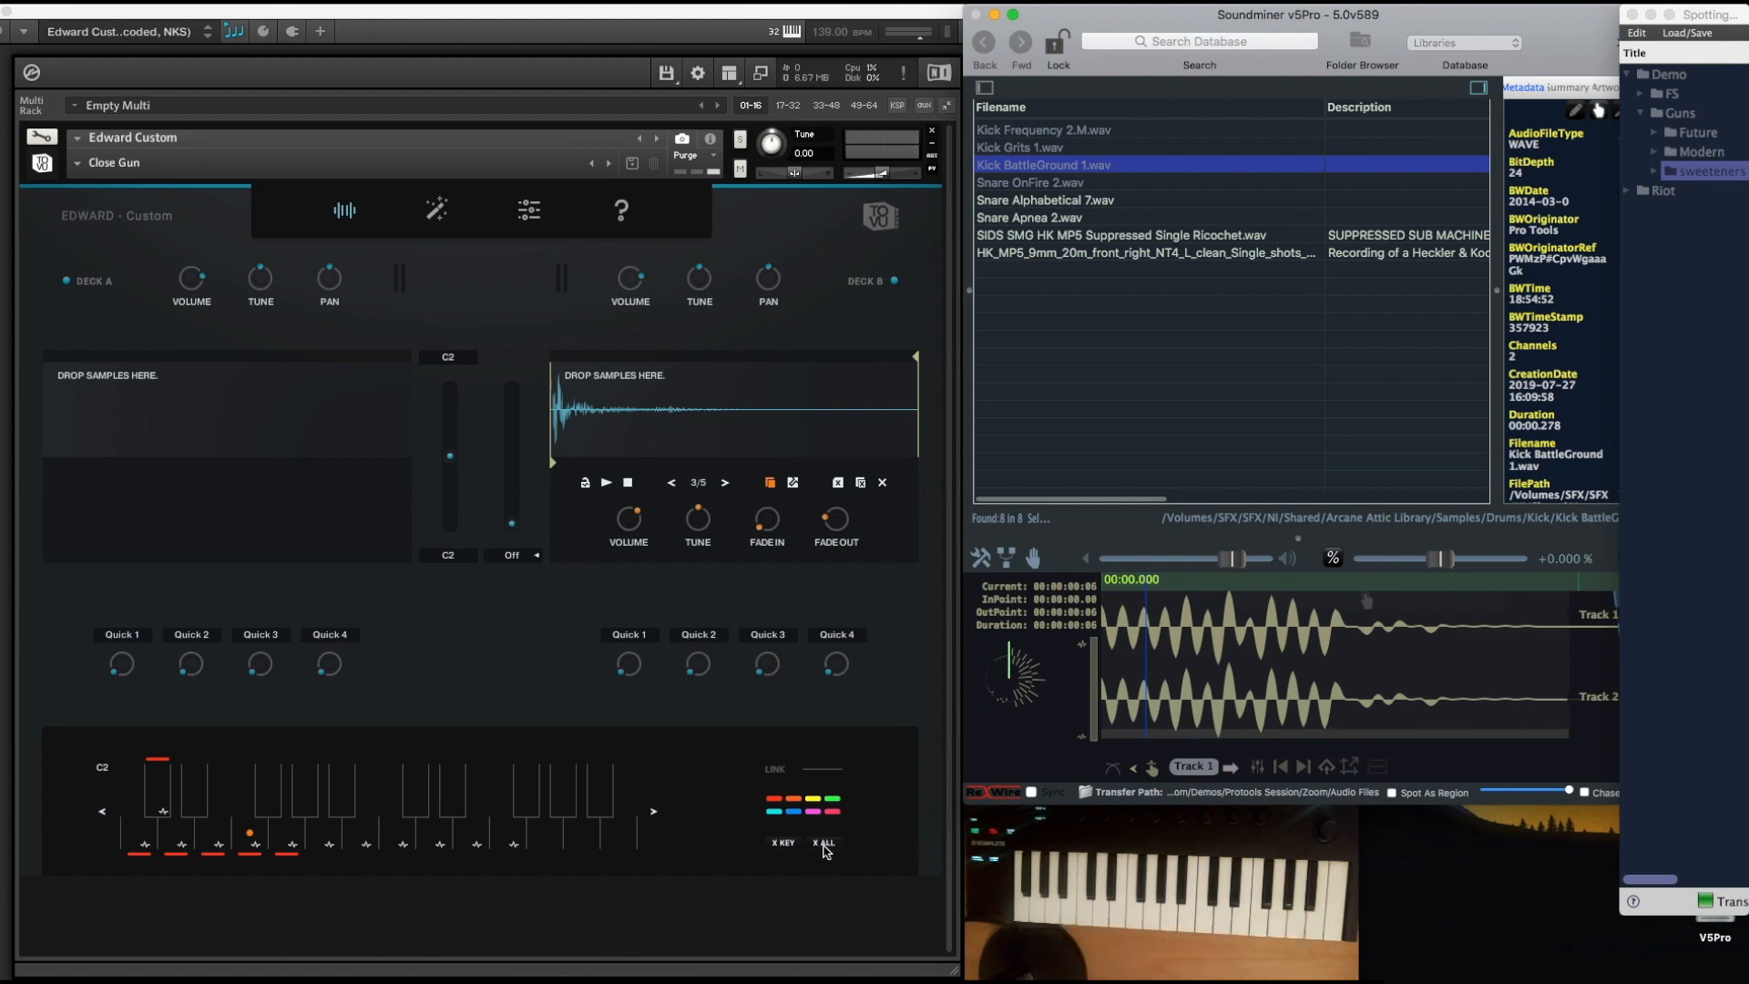
click(824, 844)
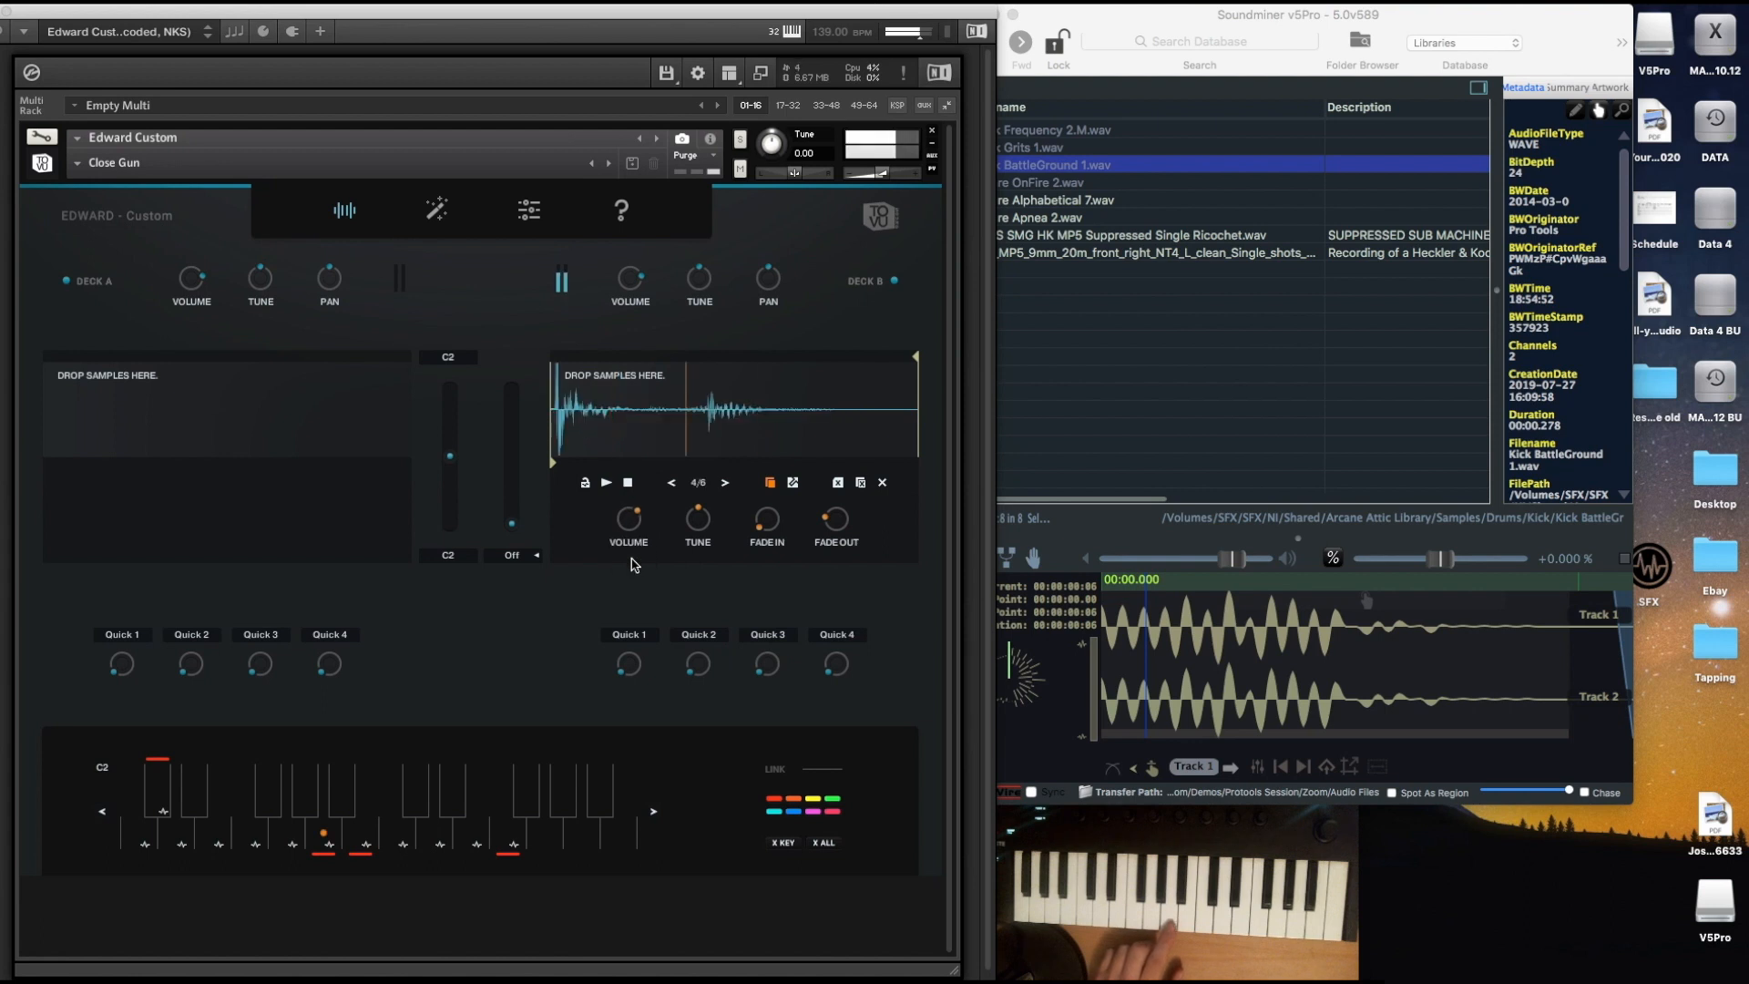
drag(630, 516, 631, 551)
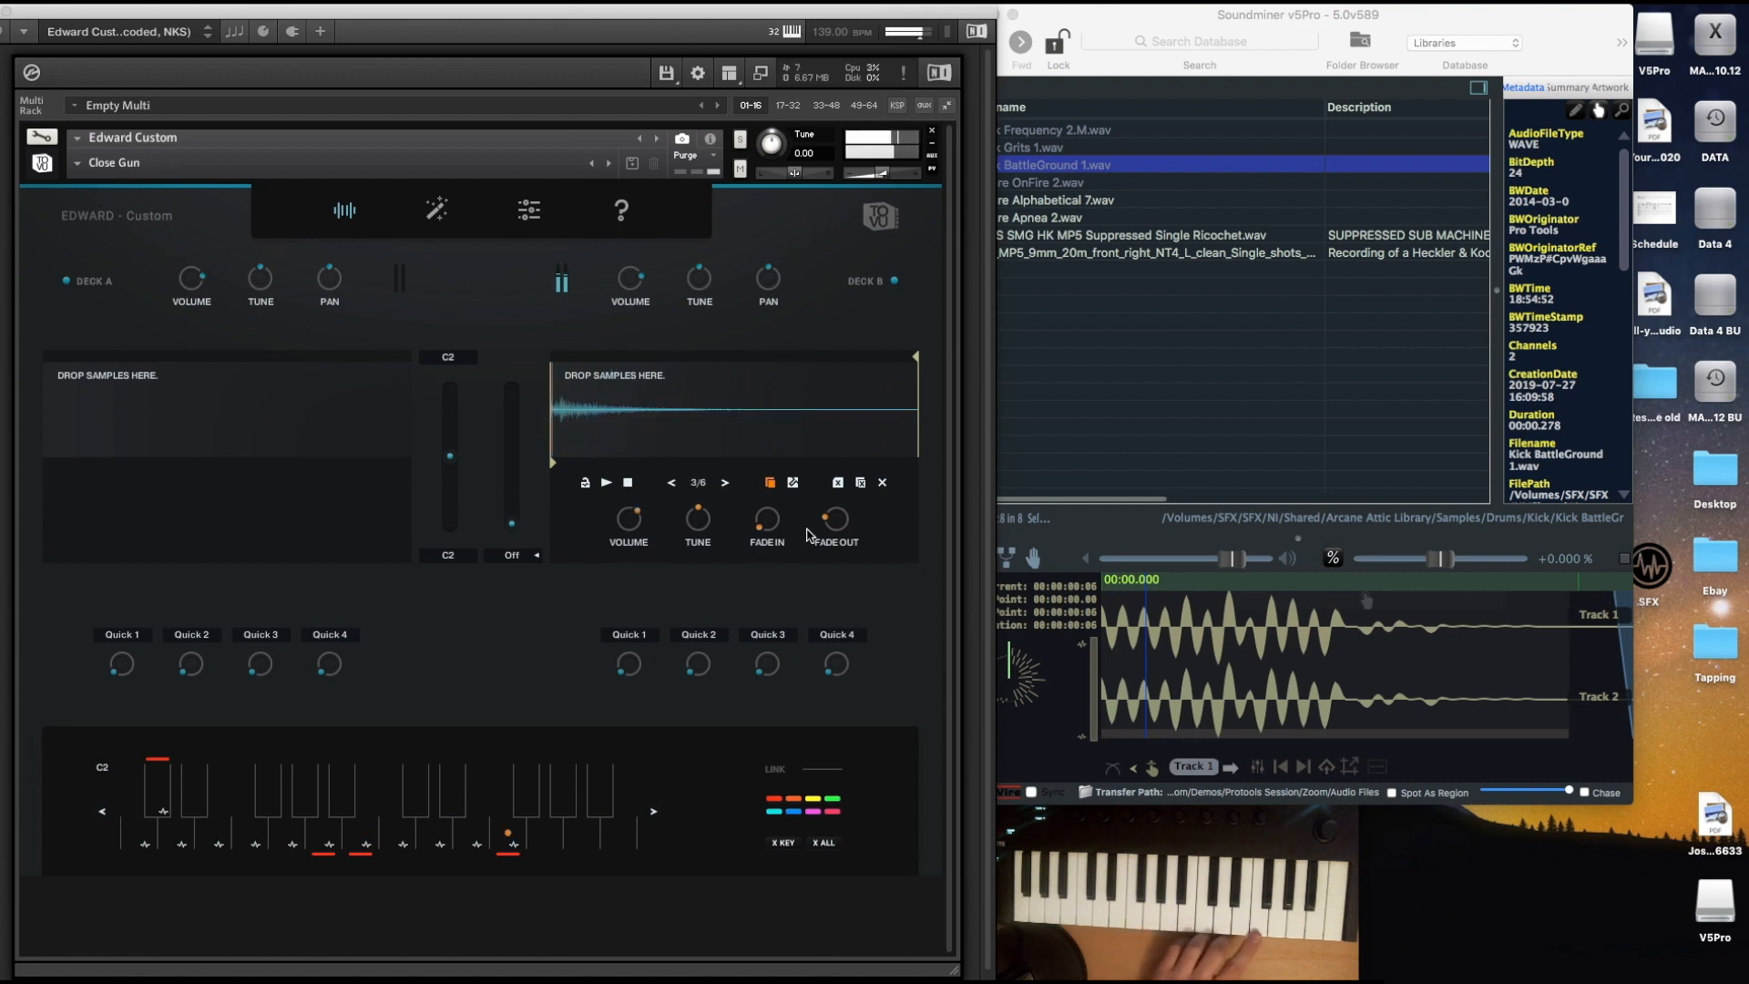
mouse_move(634, 531)
mouse_down()
mouse_move(641, 562)
mouse_move(631, 535)
mouse_up()
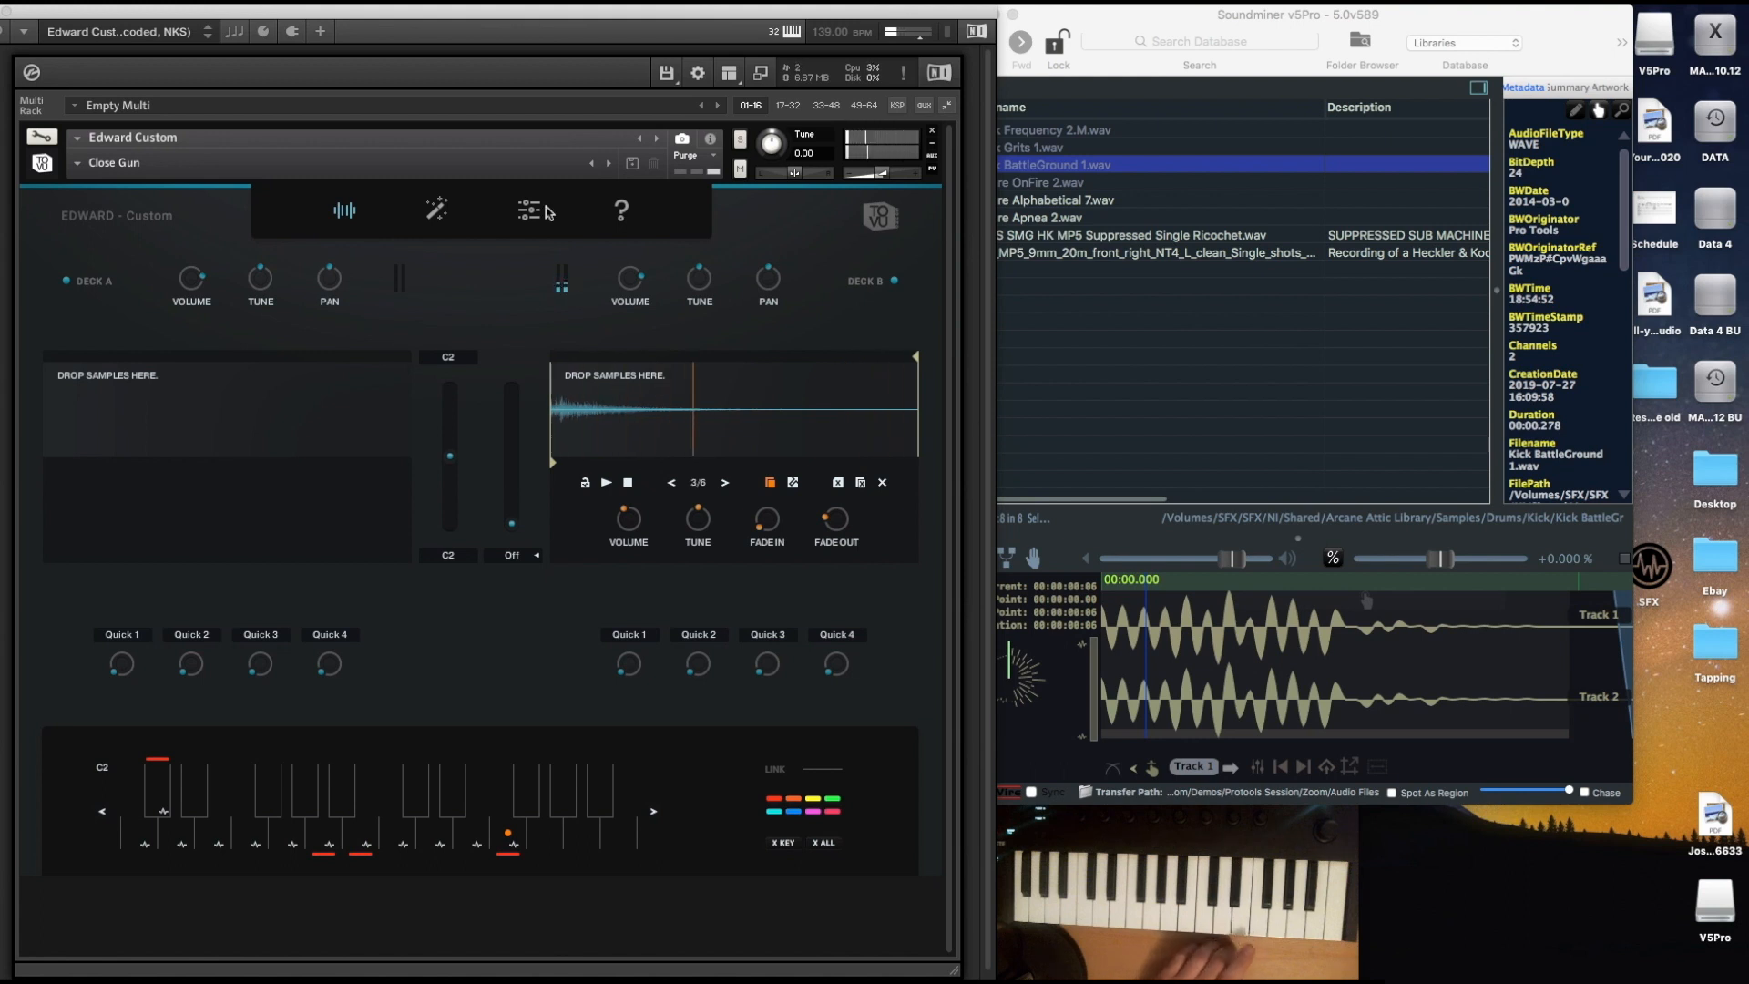
Save the current setup as a new snapshot named Distant Gun.
click(632, 164)
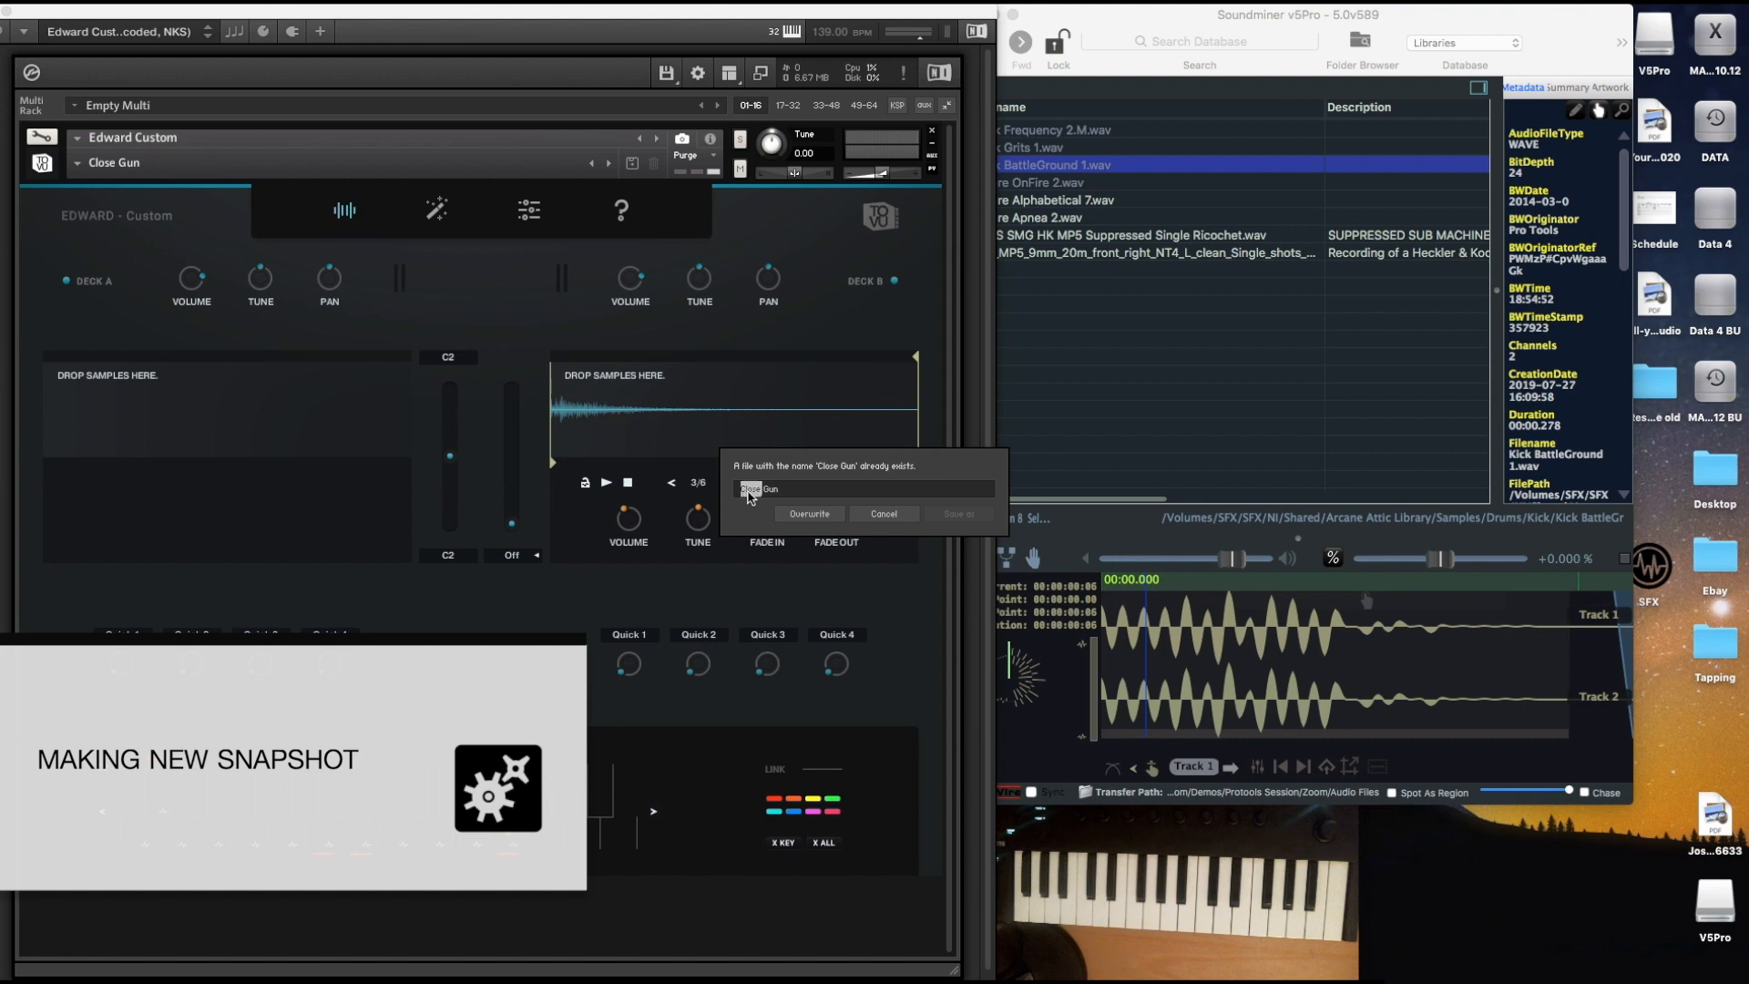
text(Distant)
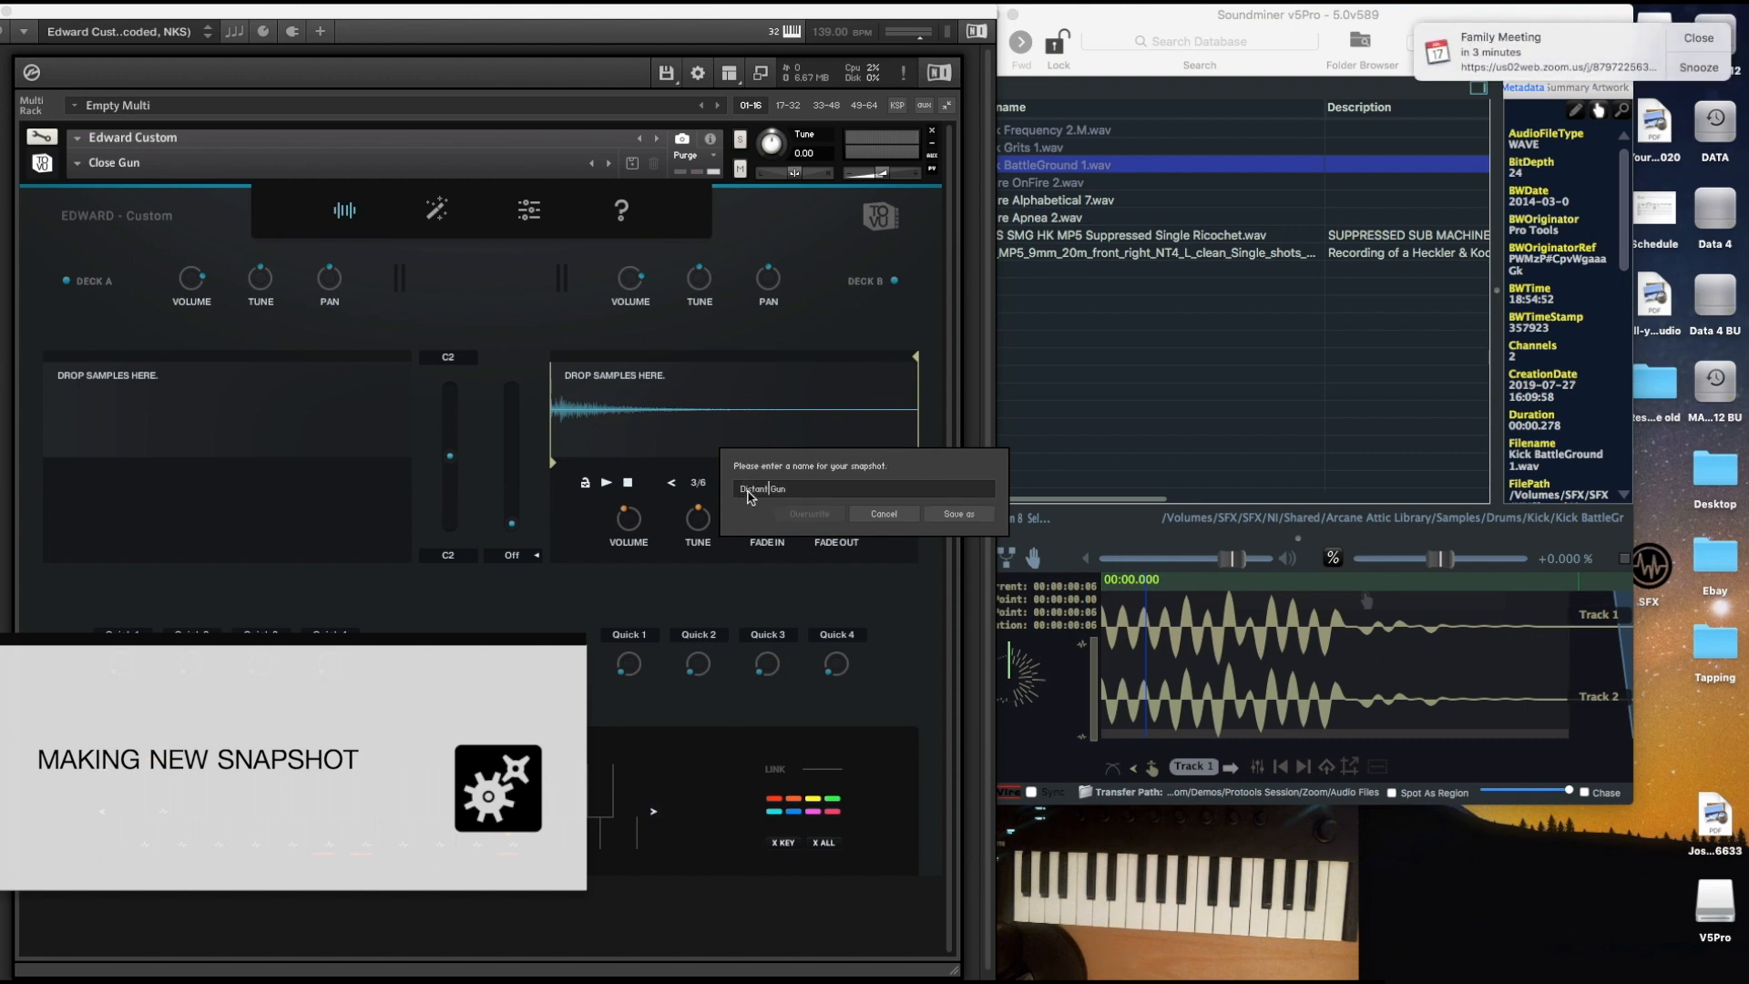
click(961, 515)
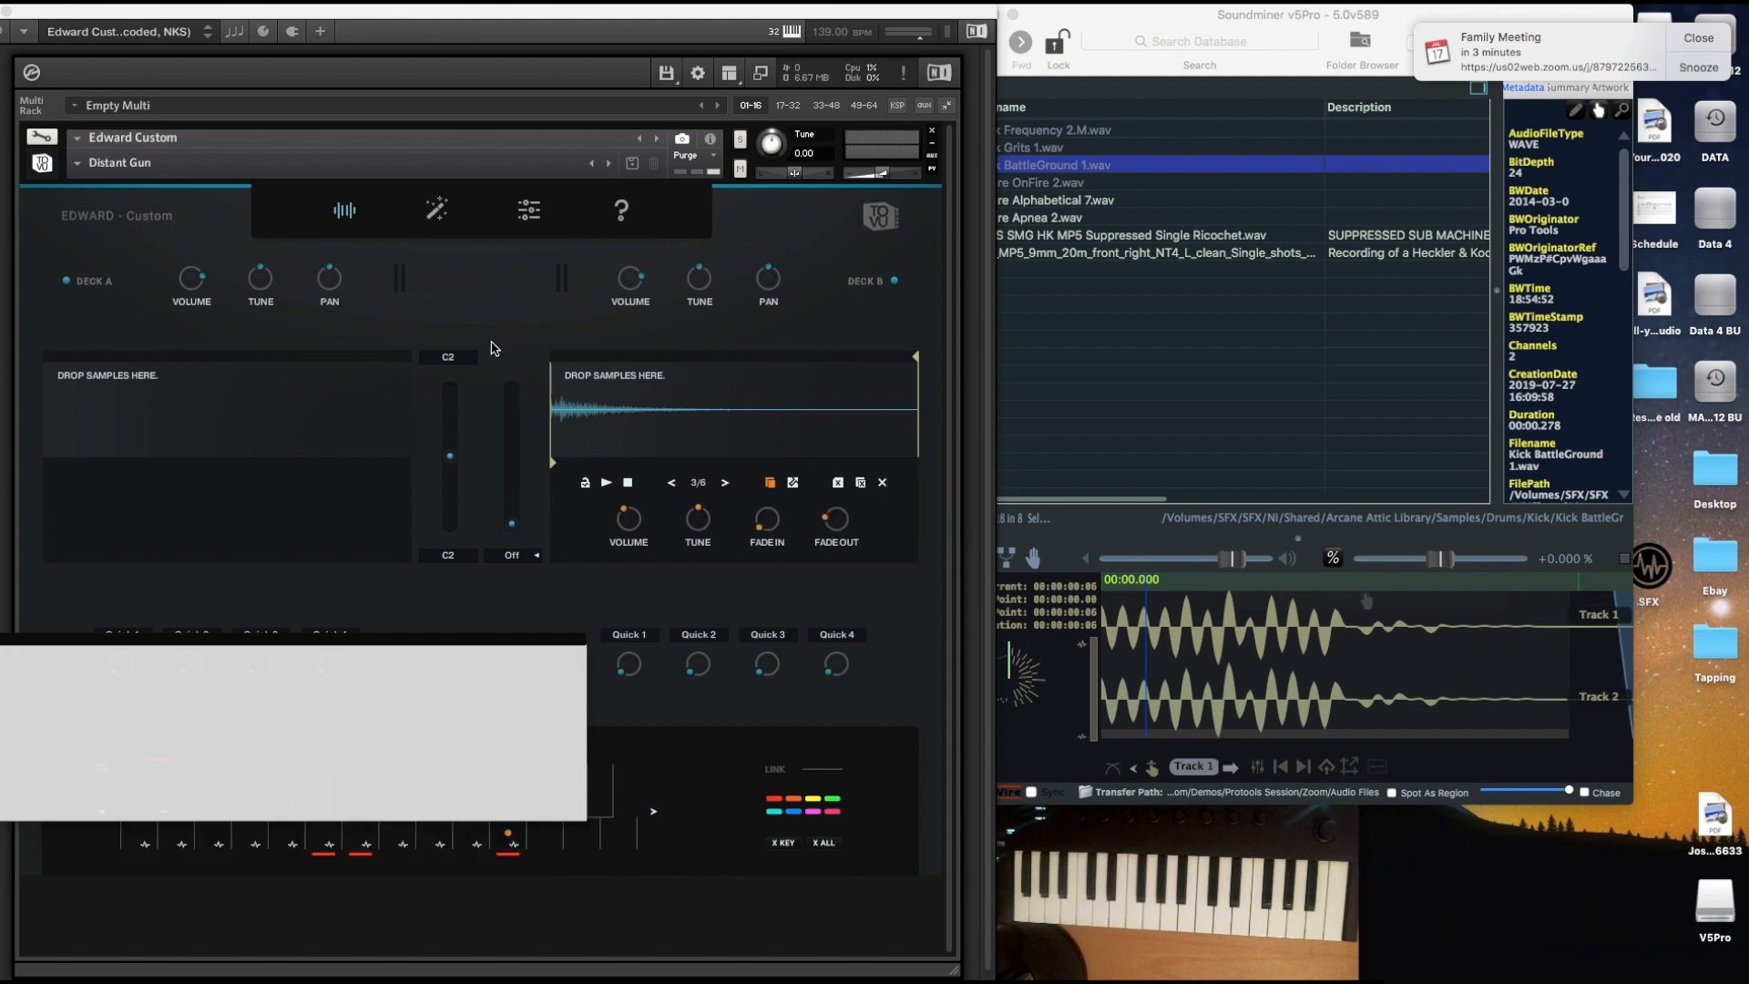
Check the saved snapshots in the snapshot list and recall the Close Gun snapshot.
click(79, 164)
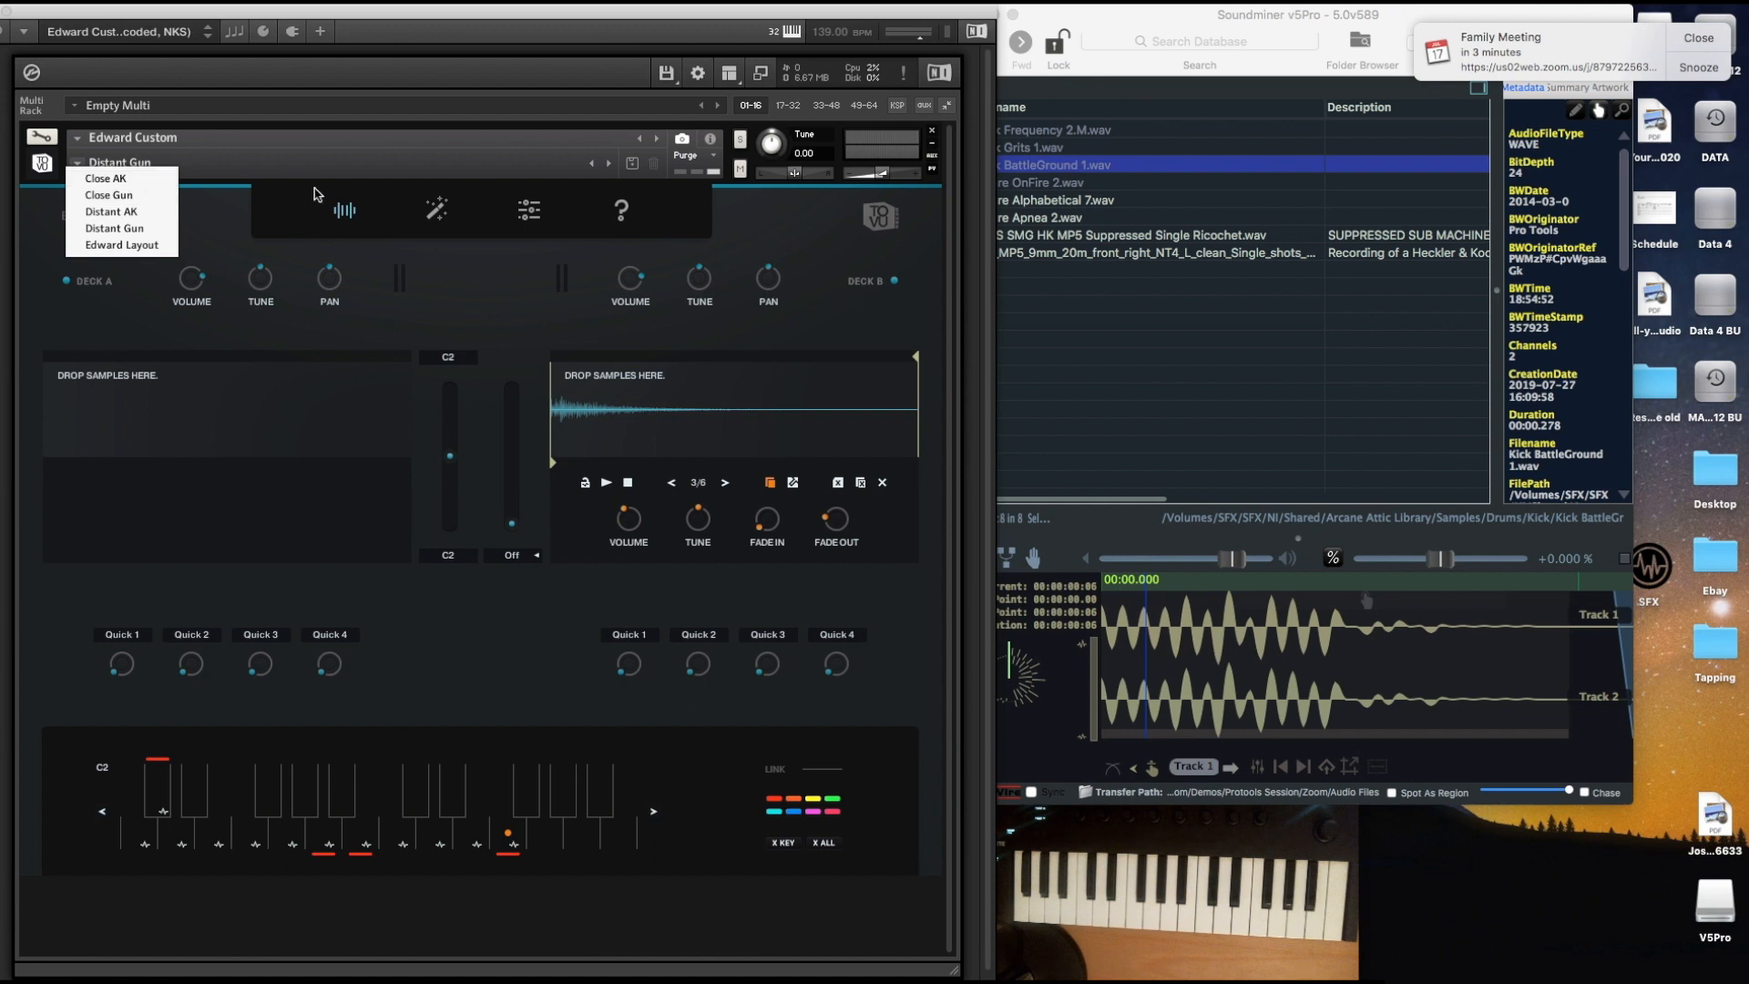
click(200, 237)
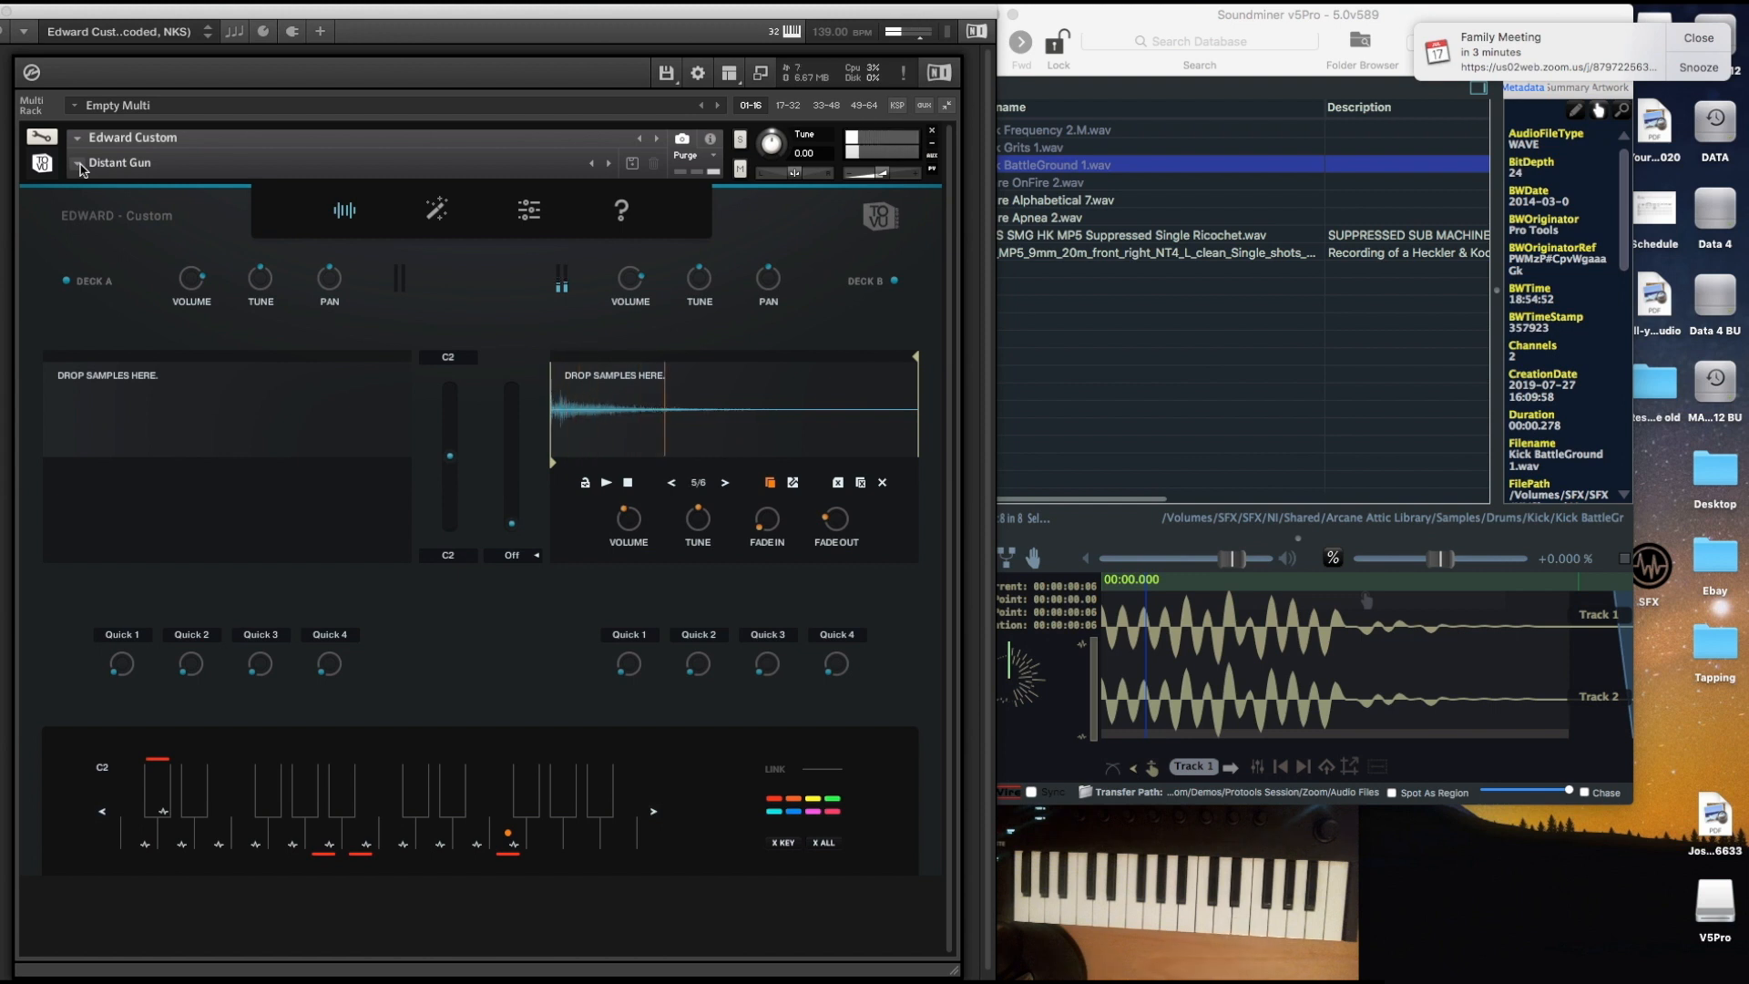
click(79, 165)
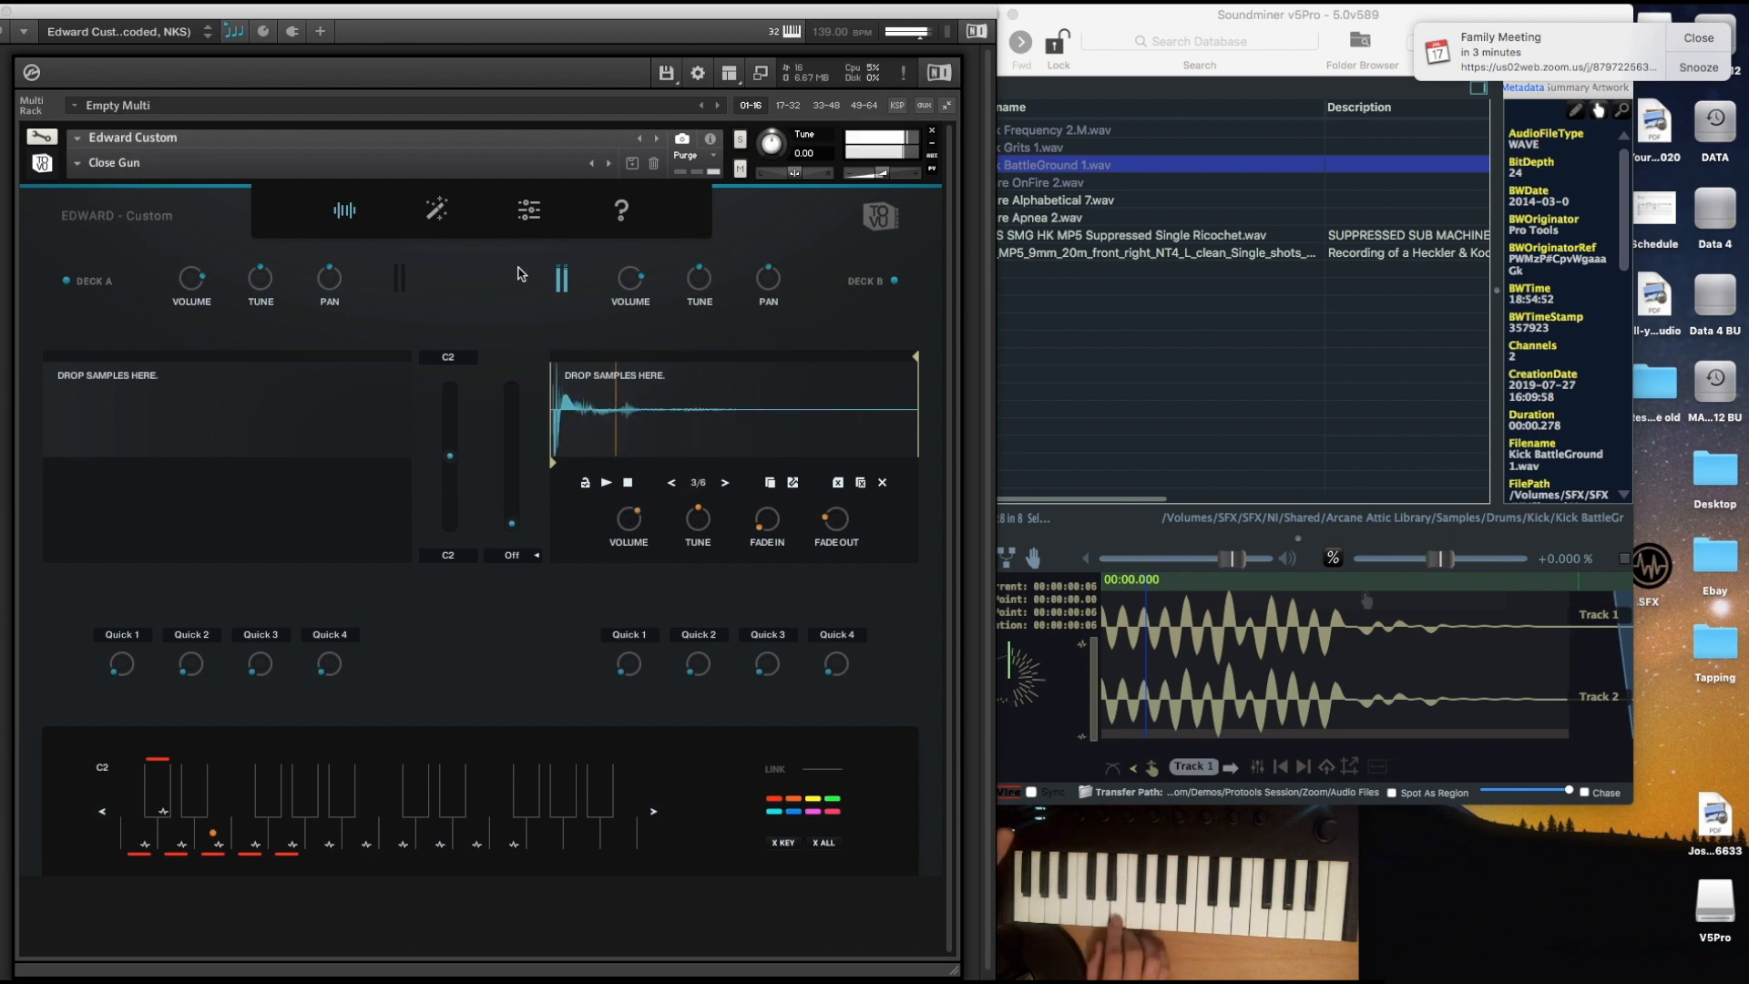
click(1595, 41)
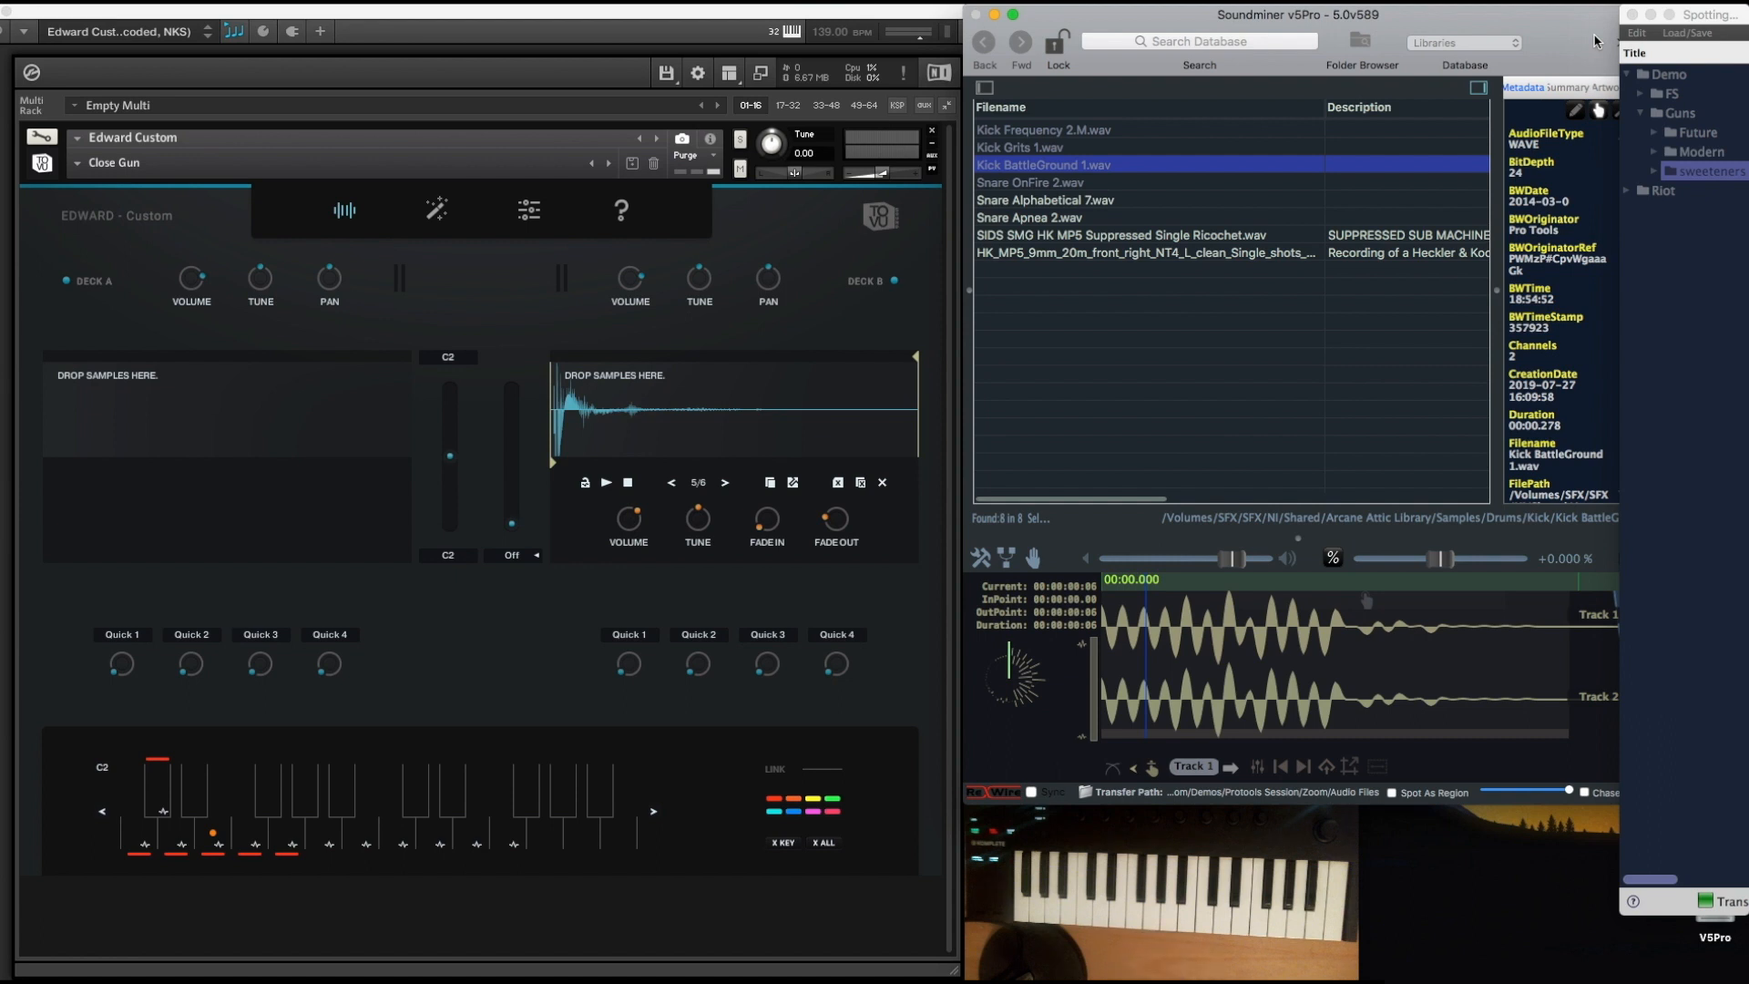